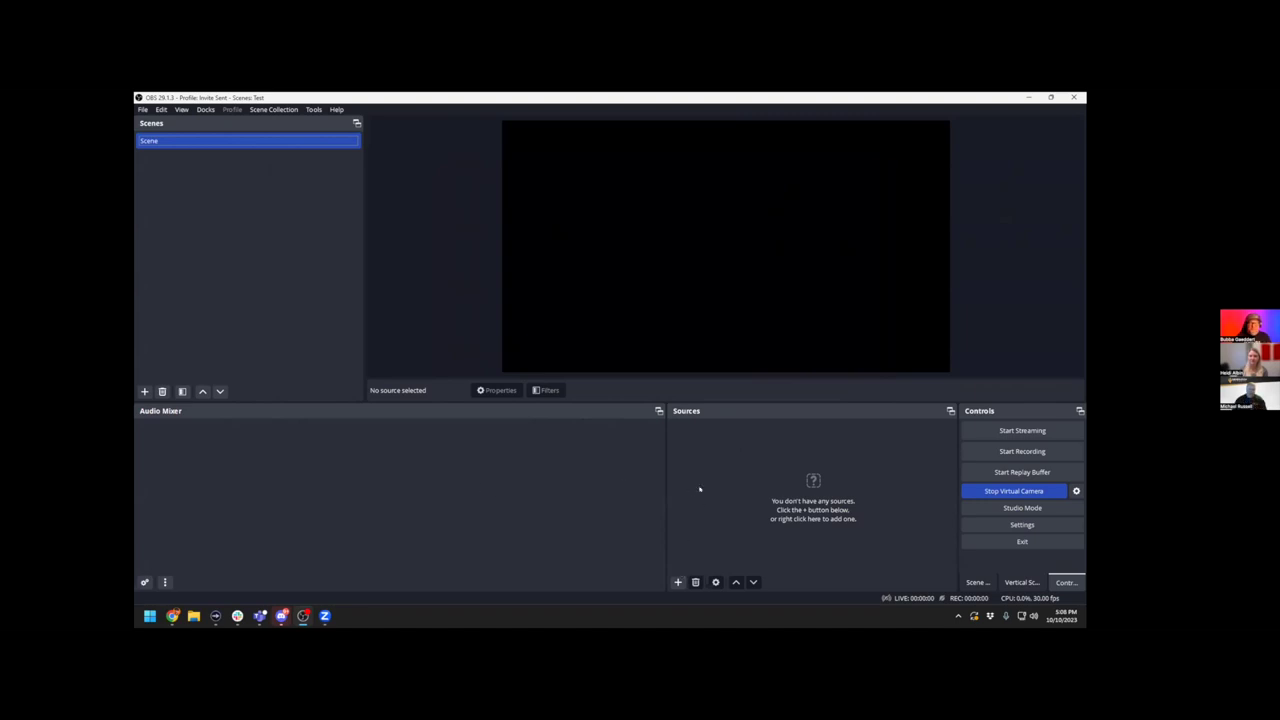
# Widen the Sources panel and bring up the menu of source types to add
pyautogui.moveTo(661, 431); pyautogui.dragTo(556, 431)
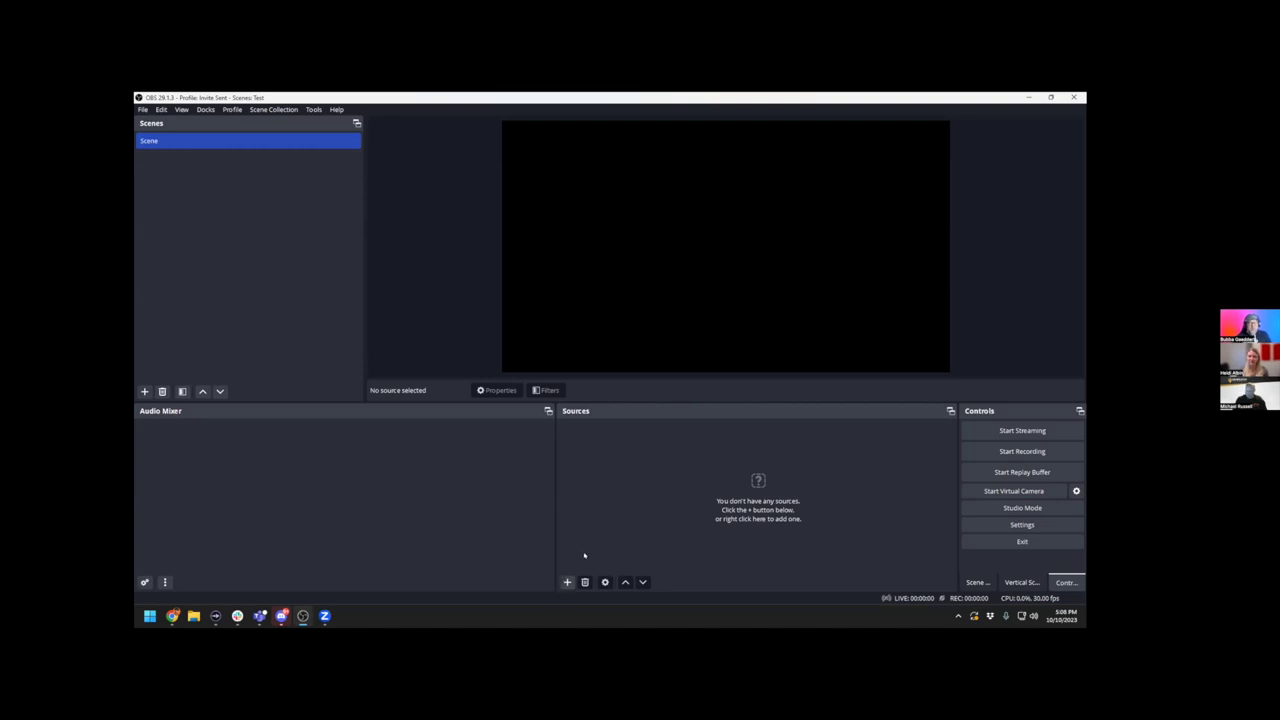
pyautogui.click(567, 582)
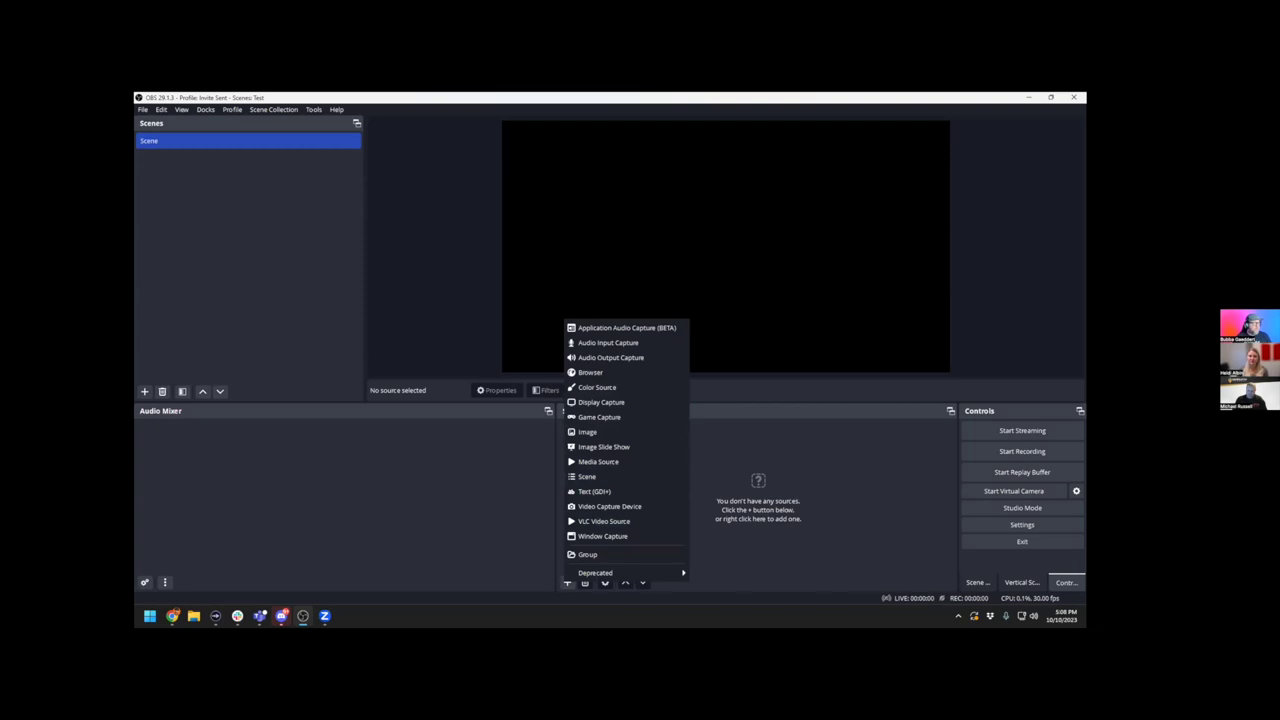
pyautogui.press('Escape')
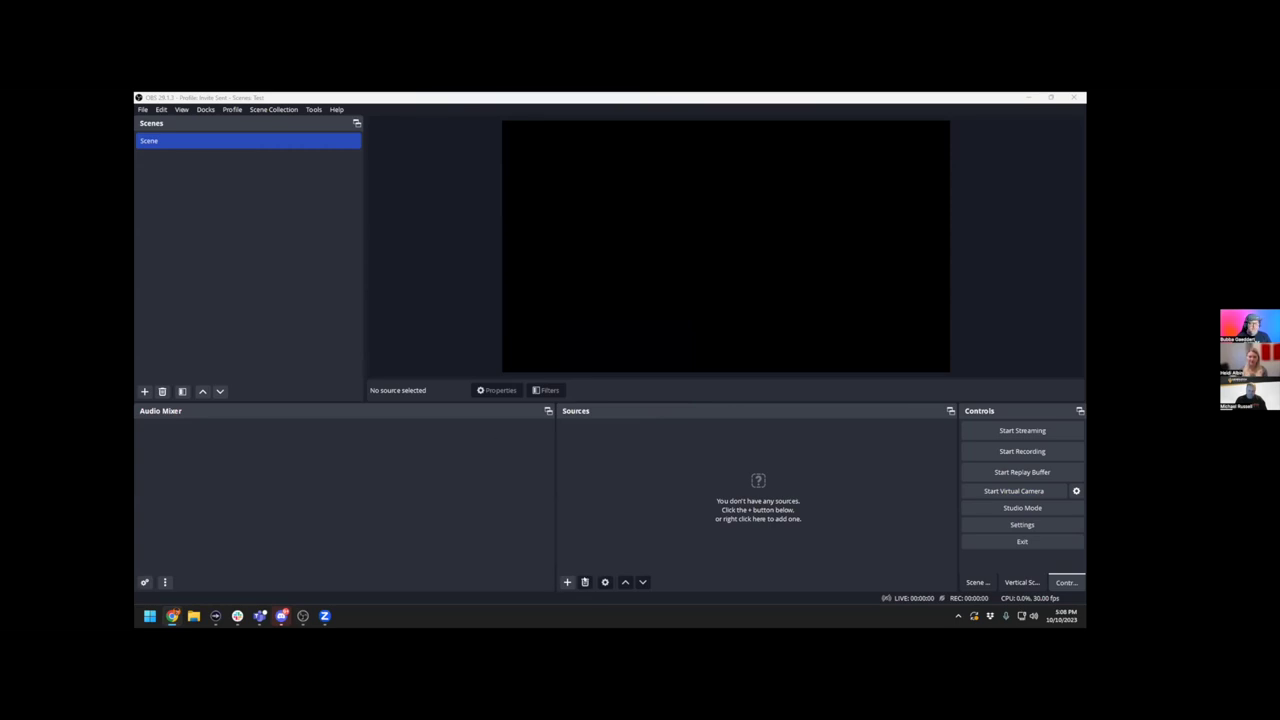
pyautogui.click(567, 582)
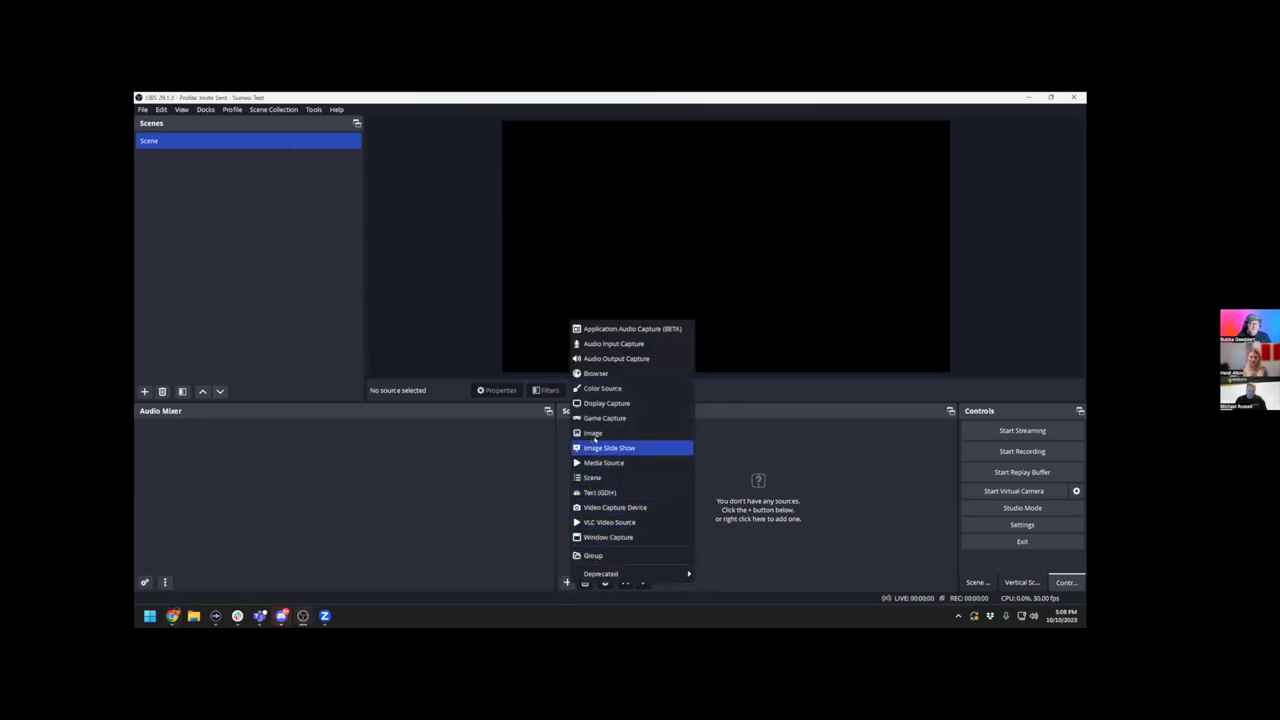
# Add a new Image source named 'Background'
pyautogui.click(594, 433)
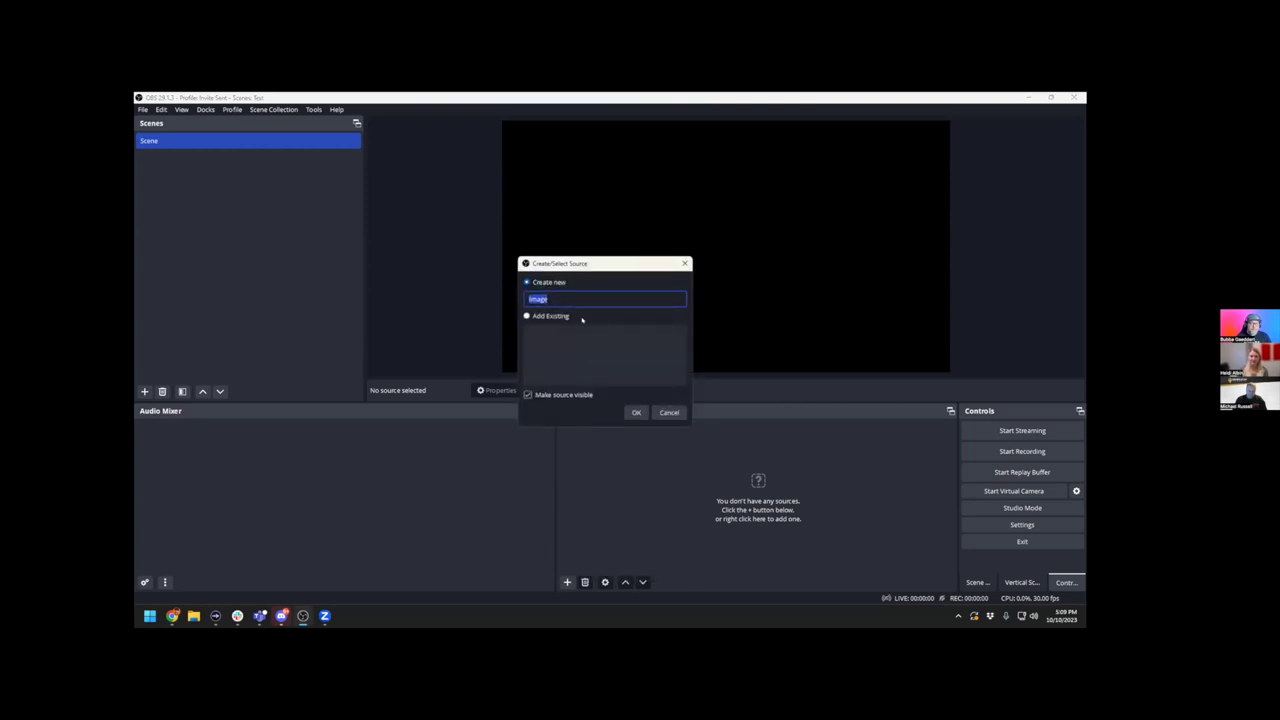
pyautogui.write('Background')
pyautogui.press('Return')
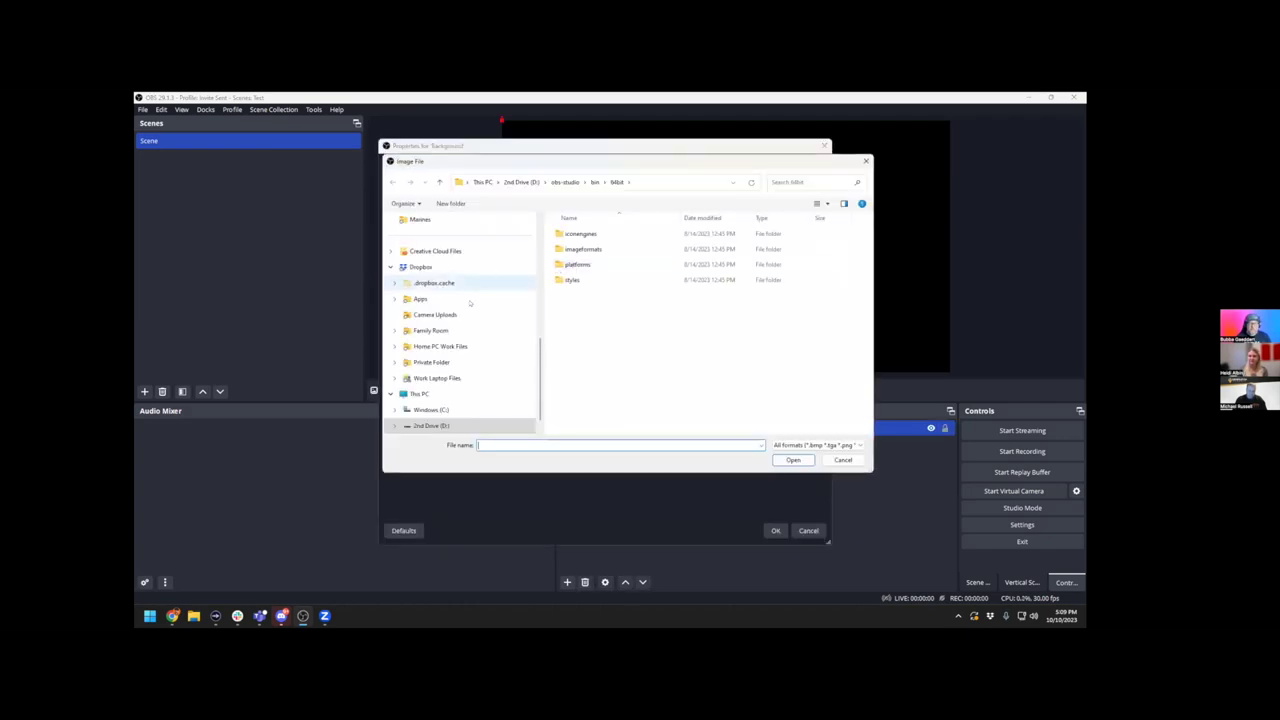
# Set its image to Stream Templates > Background_Gradient_Ver1 and lock the source
pyautogui.scroll(6, 445, 330)
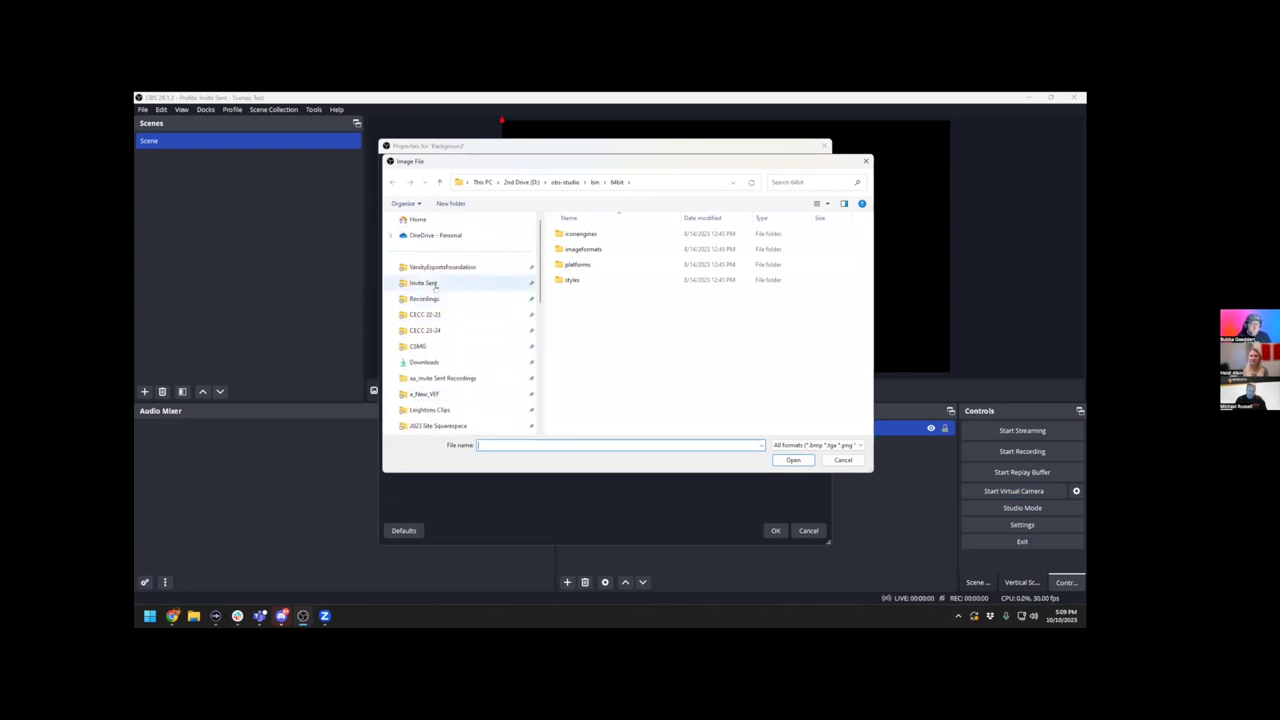
pyautogui.scroll(-2, 435, 335)
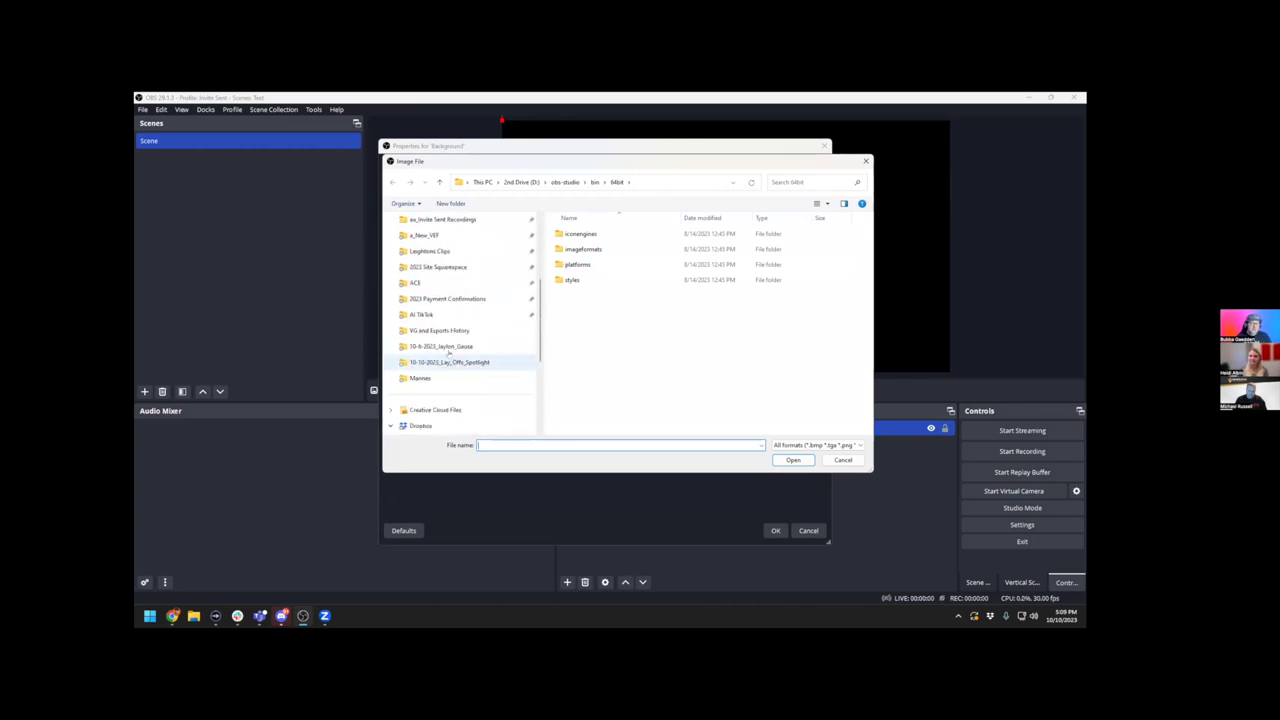
pyautogui.scroll(1, 437, 328)
pyautogui.click(455, 283)
pyautogui.click(508, 297)
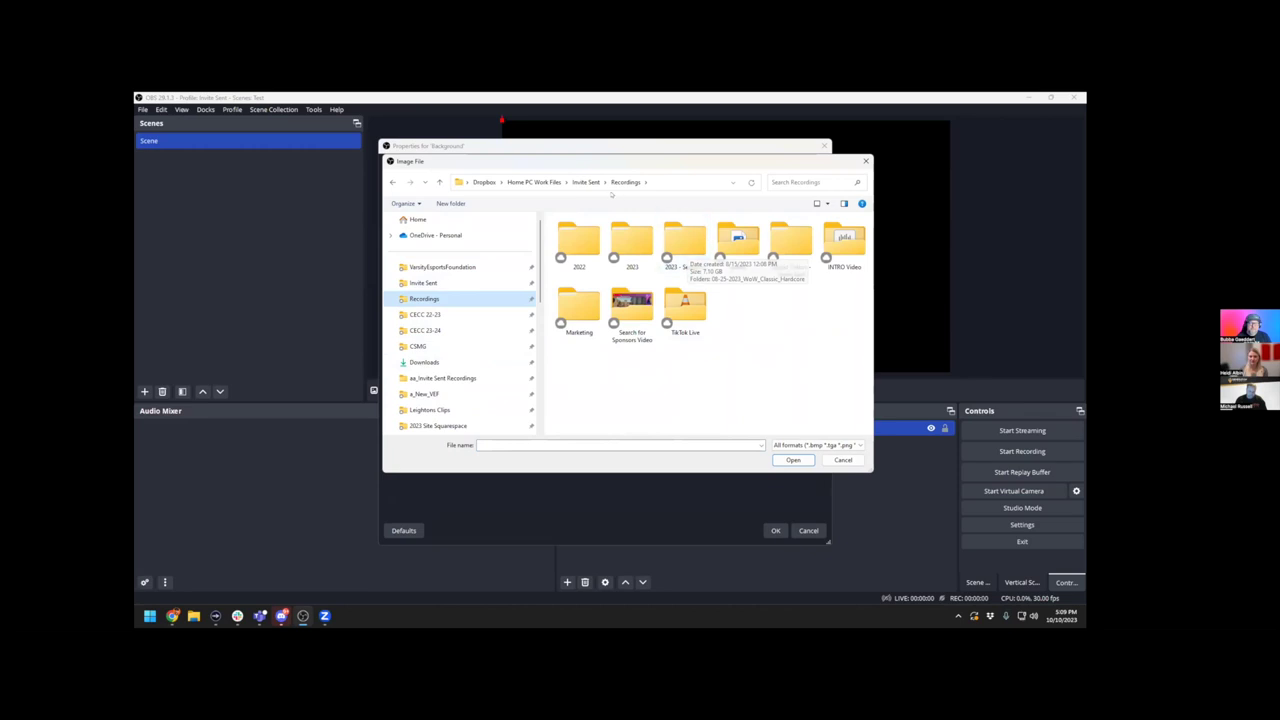
pyautogui.click(586, 182)
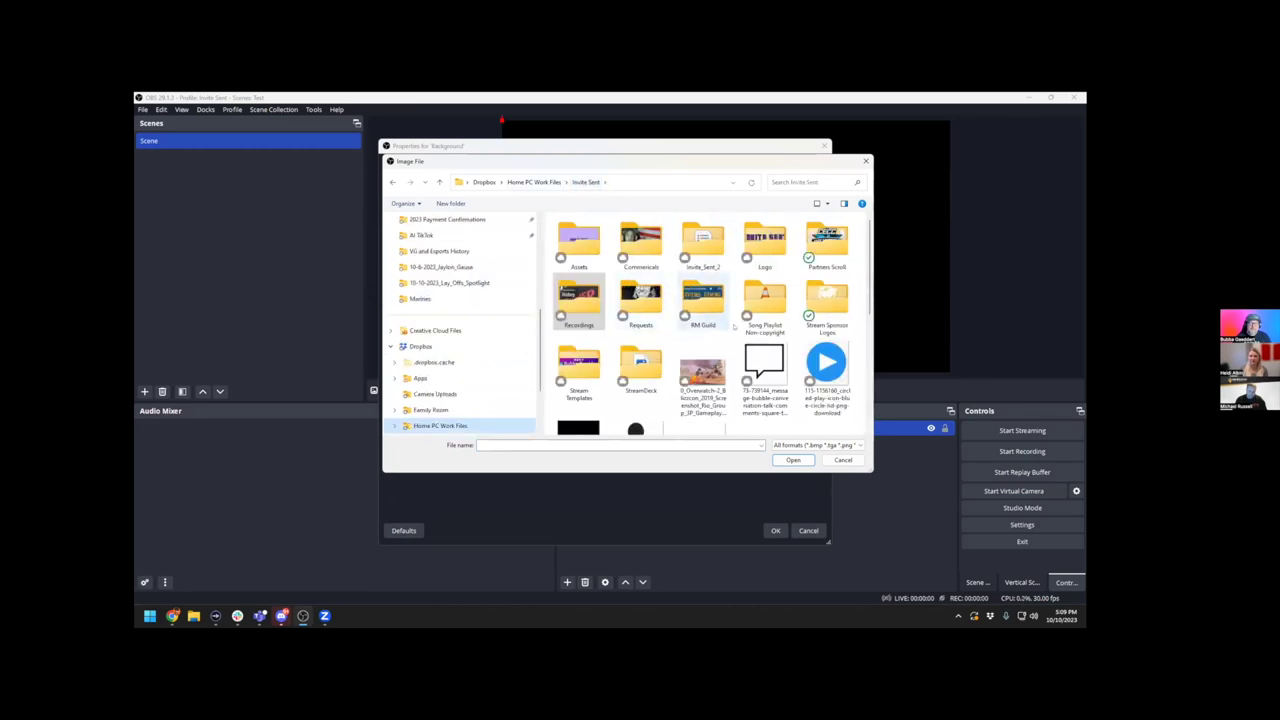
pyautogui.doubleClick(573, 367)
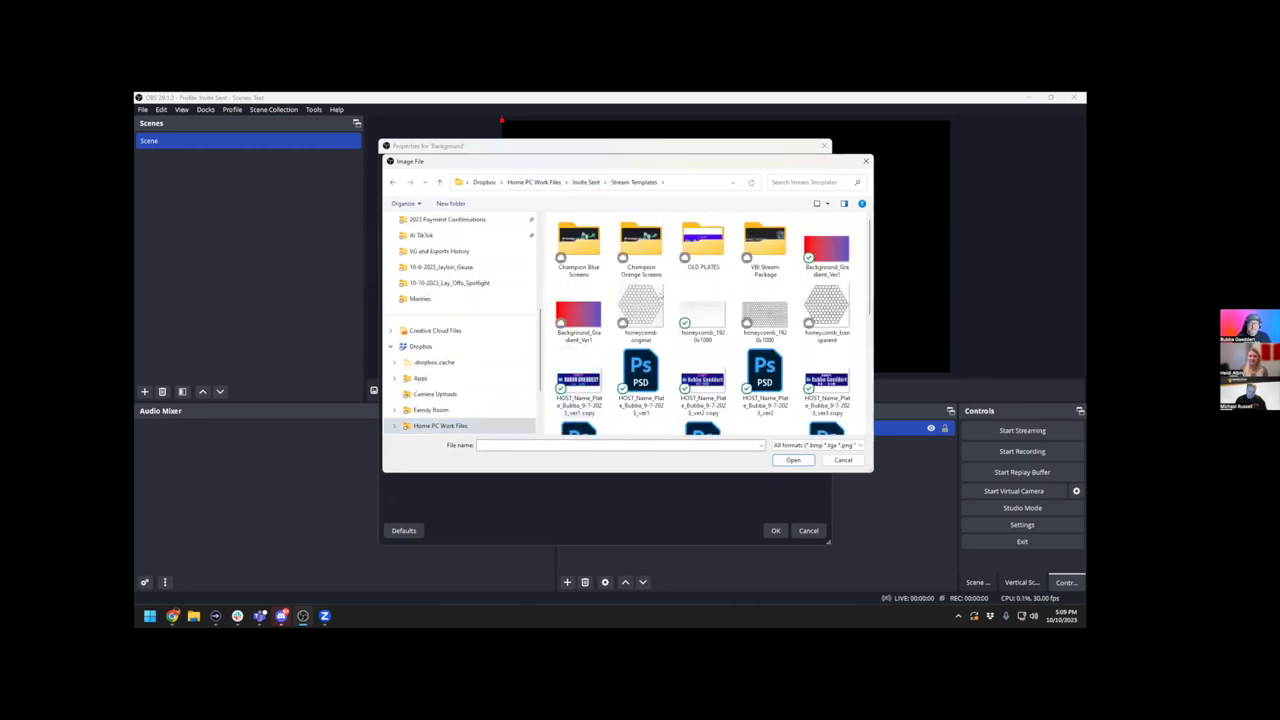
pyautogui.doubleClick(580, 313)
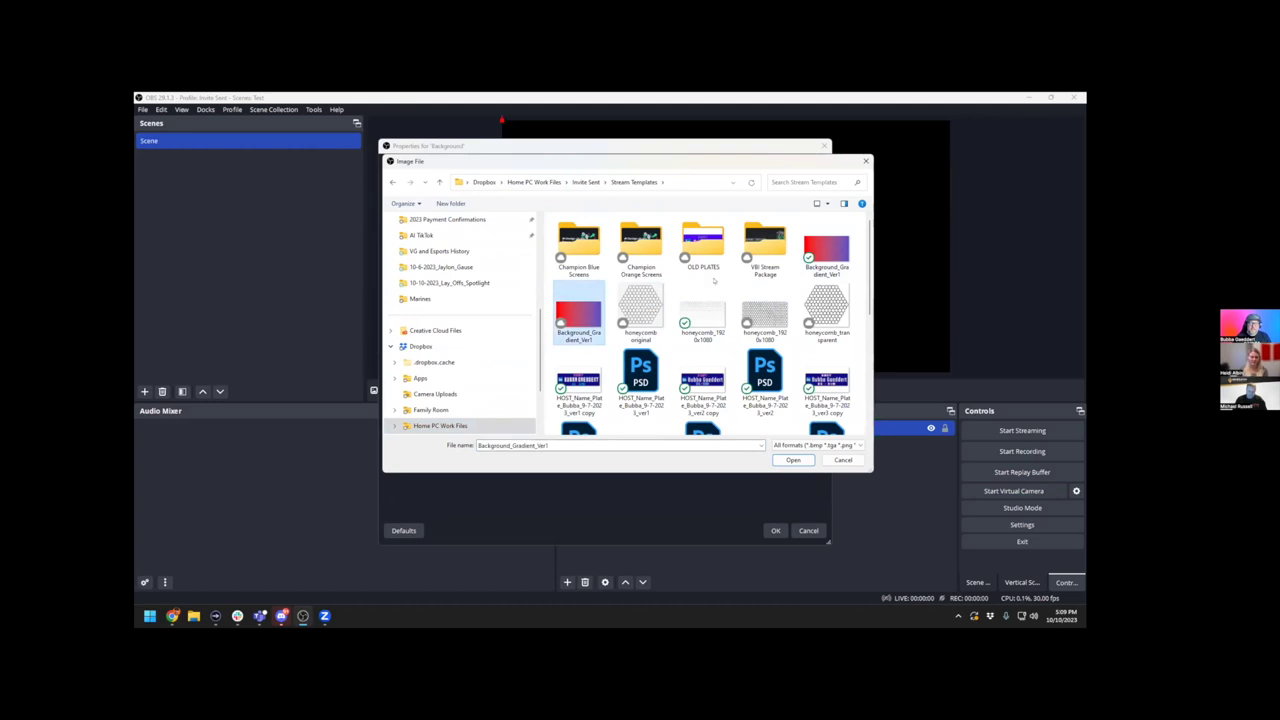
pyautogui.click(776, 530)
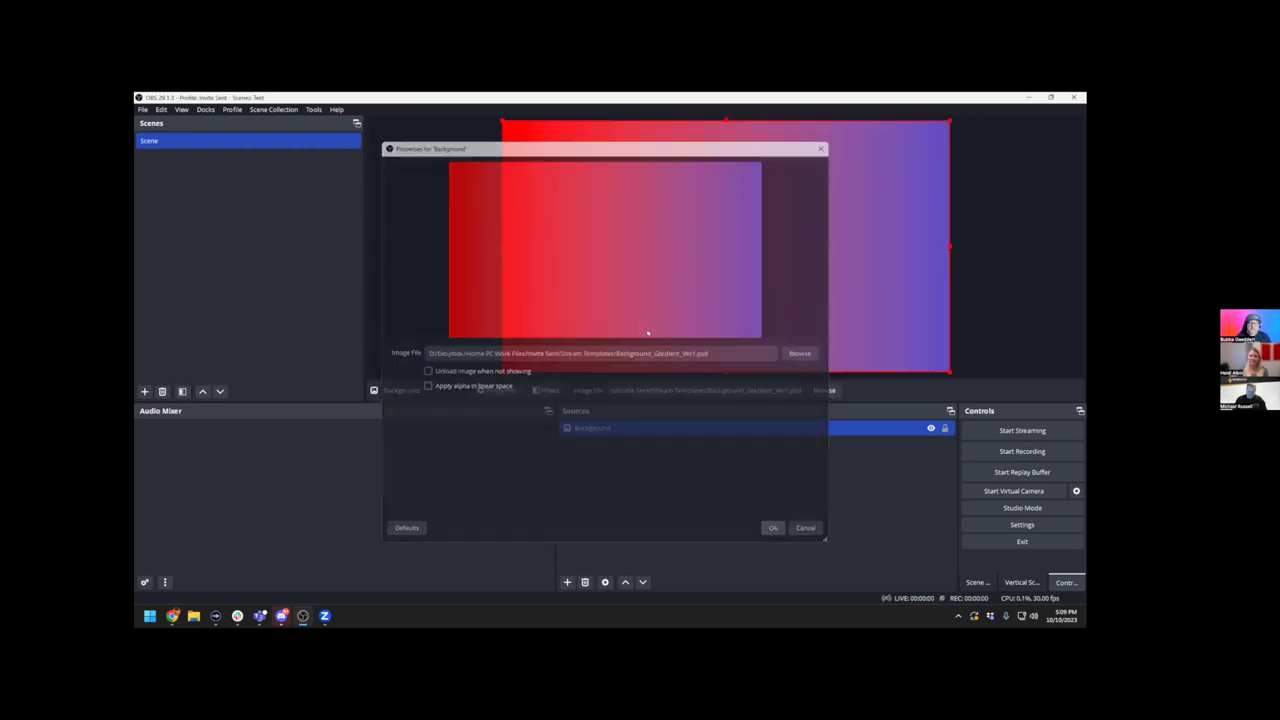
pyautogui.click(945, 428)
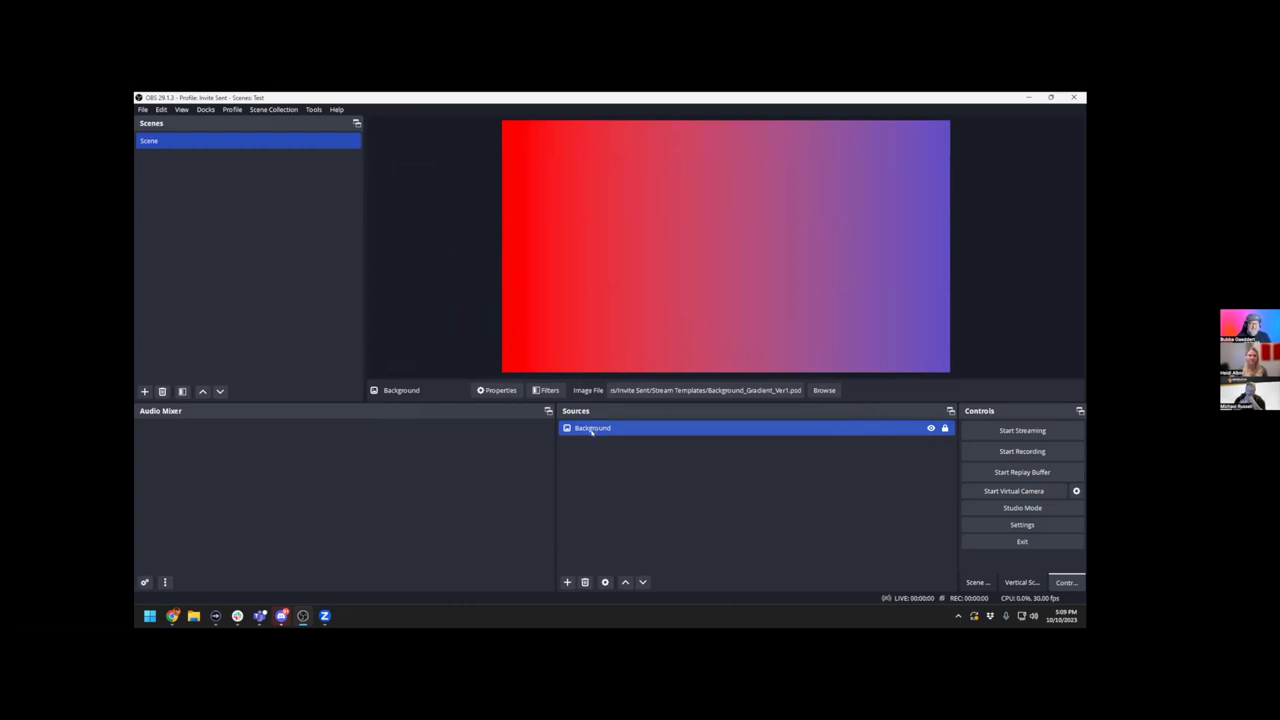
# Bring up the Sources add menu again to add the next source
pyautogui.click(569, 582)
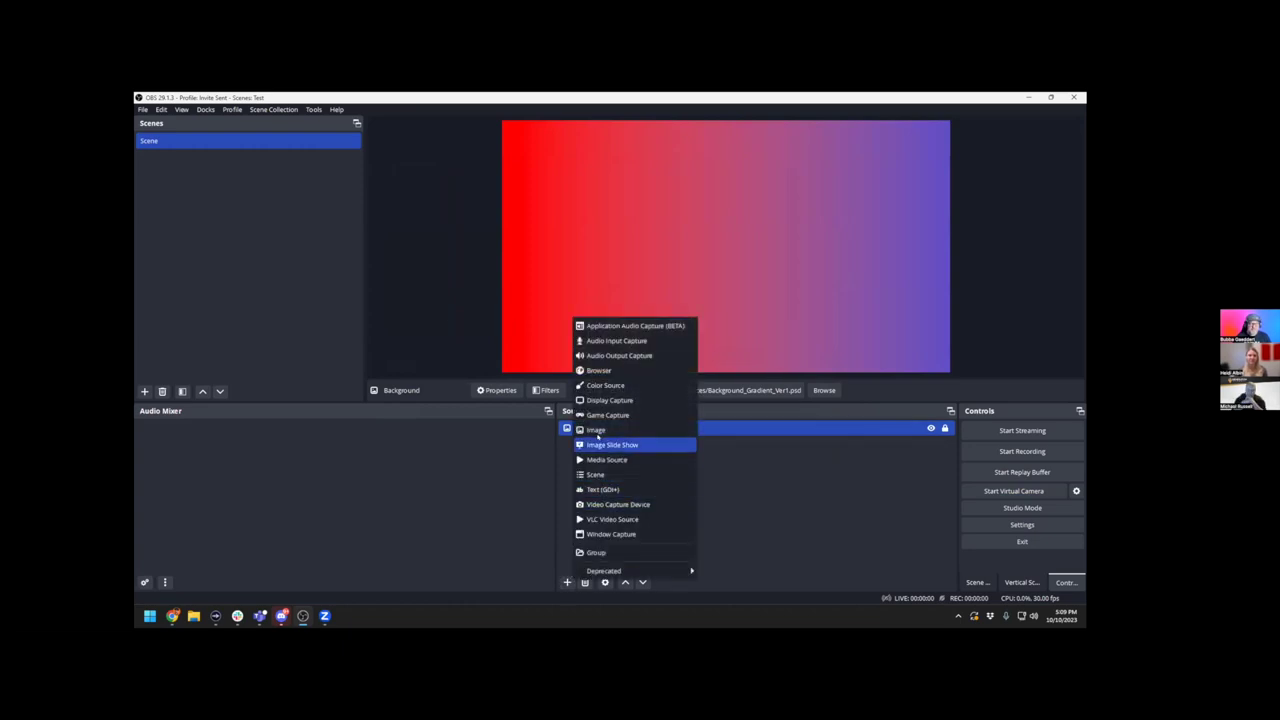
pyautogui.click(734, 466)
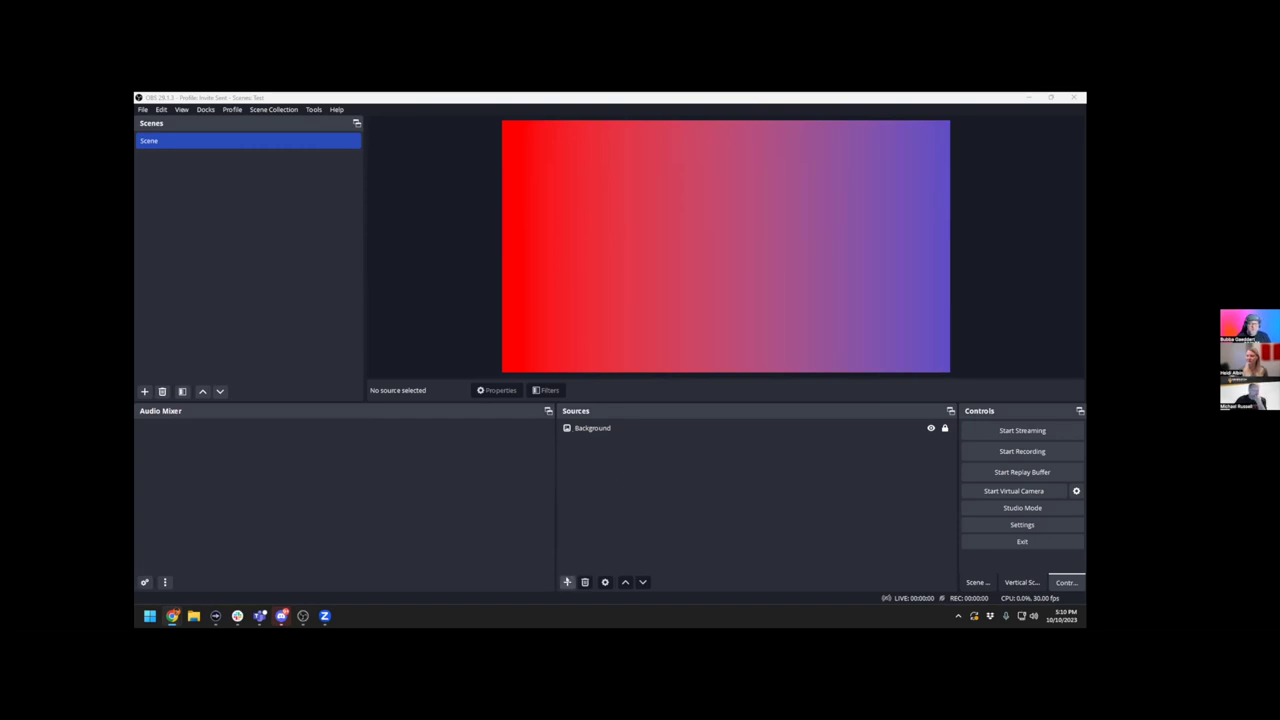
pyautogui.click(568, 582)
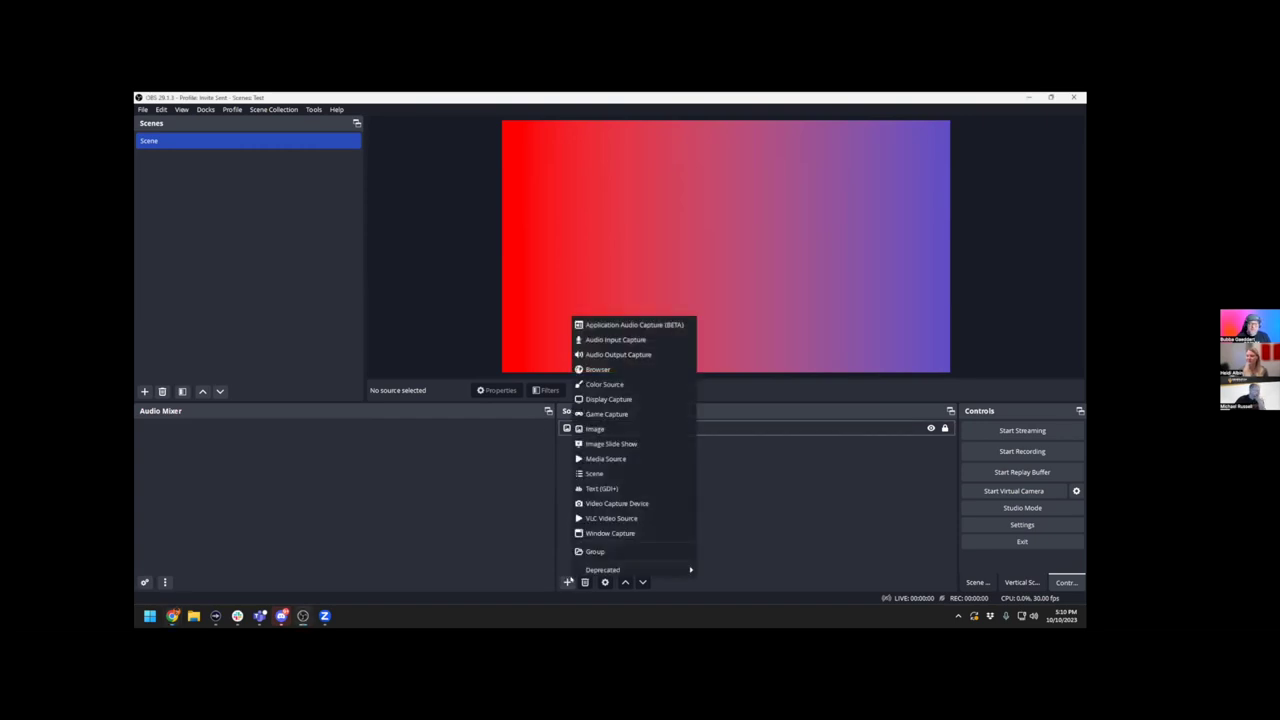
# Add a Window Capture named 'Gameplay' capturing the VALORANT Gameplay Chrome window
pyautogui.click(610, 532)
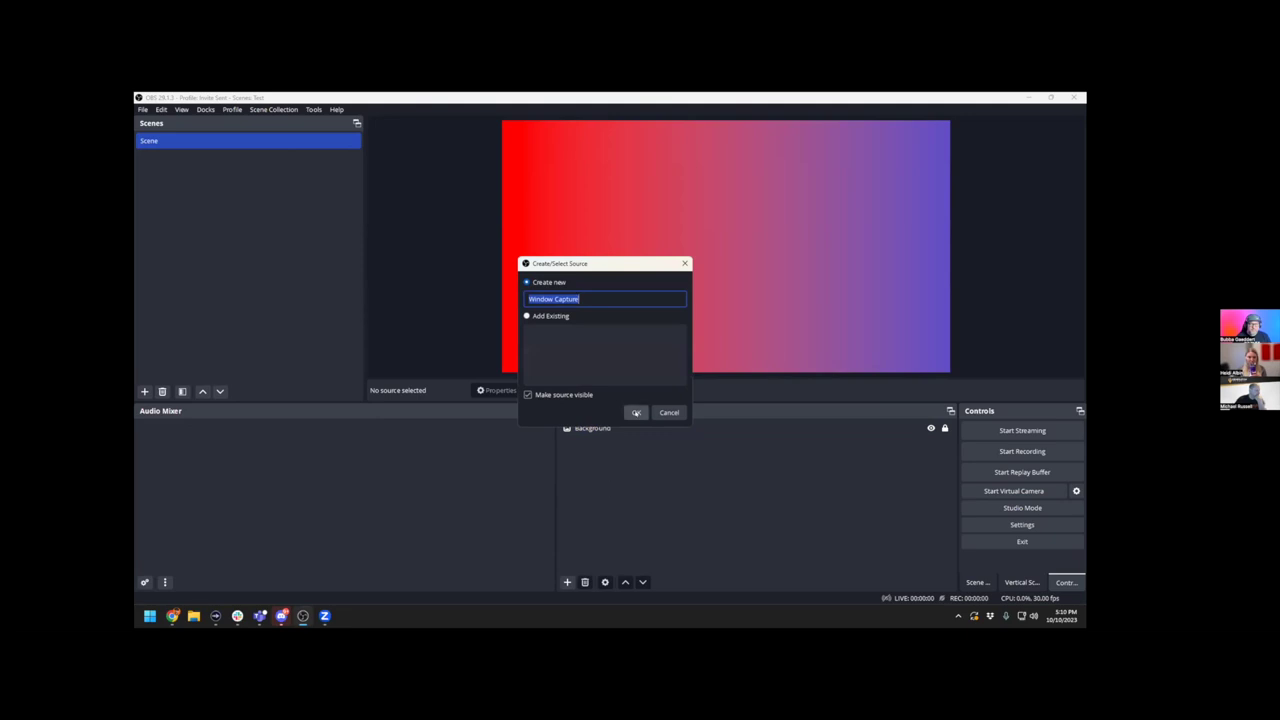
pyautogui.write('Gameplay')
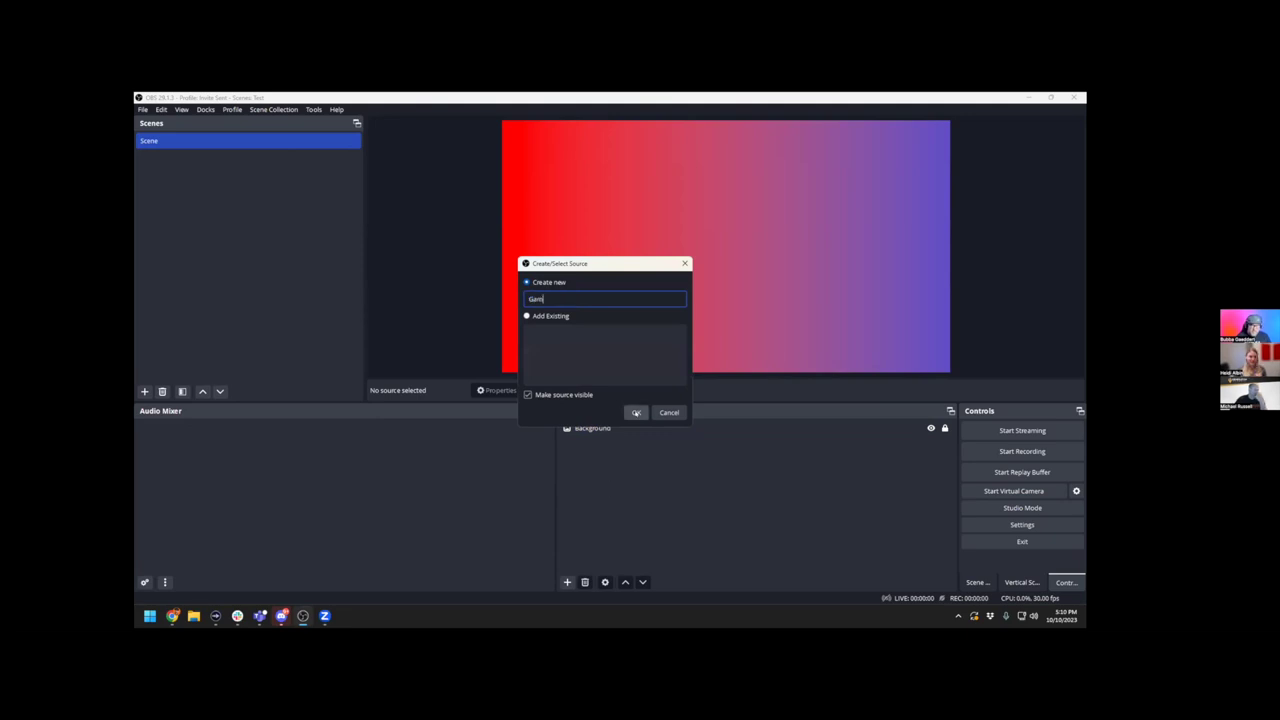
pyautogui.click(636, 412)
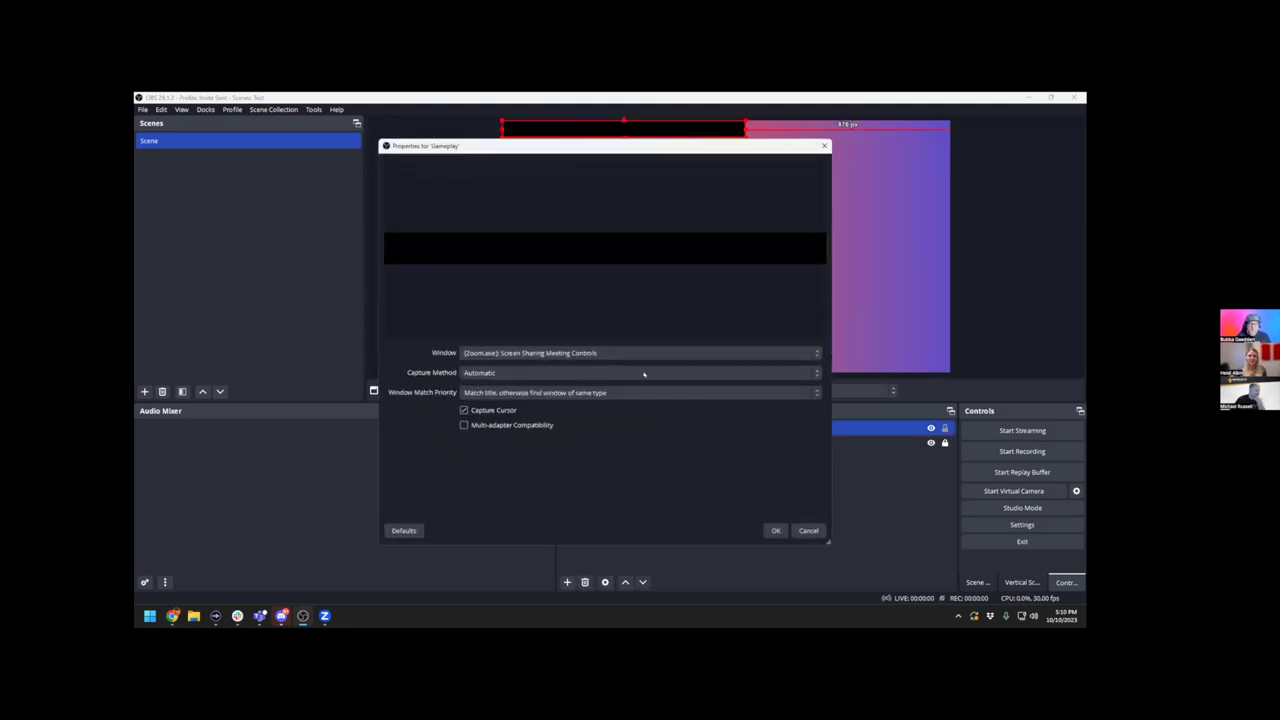
pyautogui.click(812, 353)
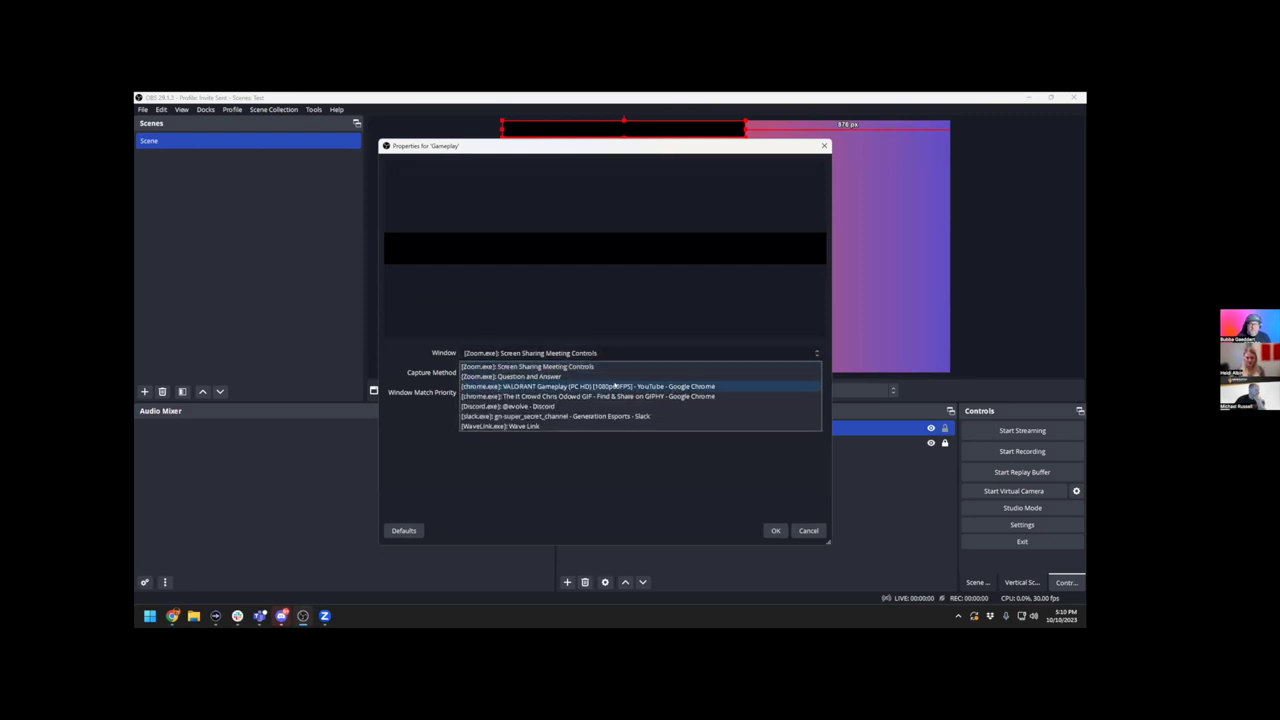
pyautogui.click(499, 386)
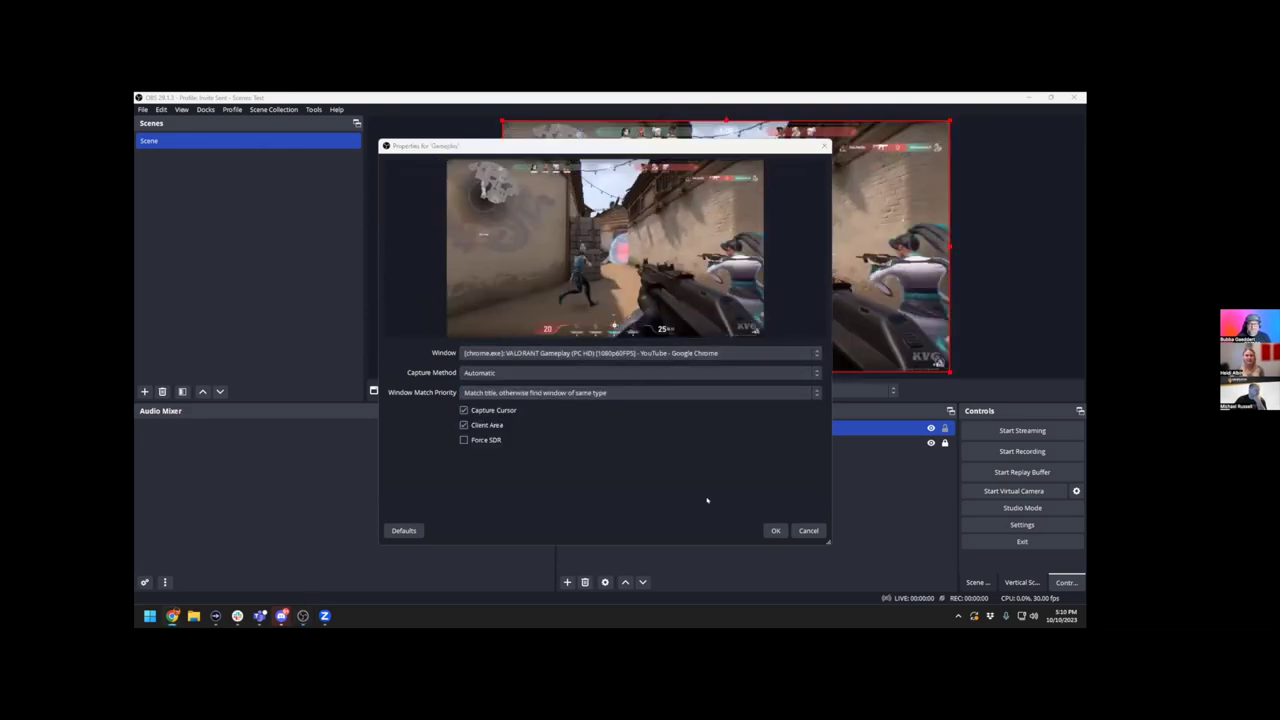
pyautogui.click(775, 530)
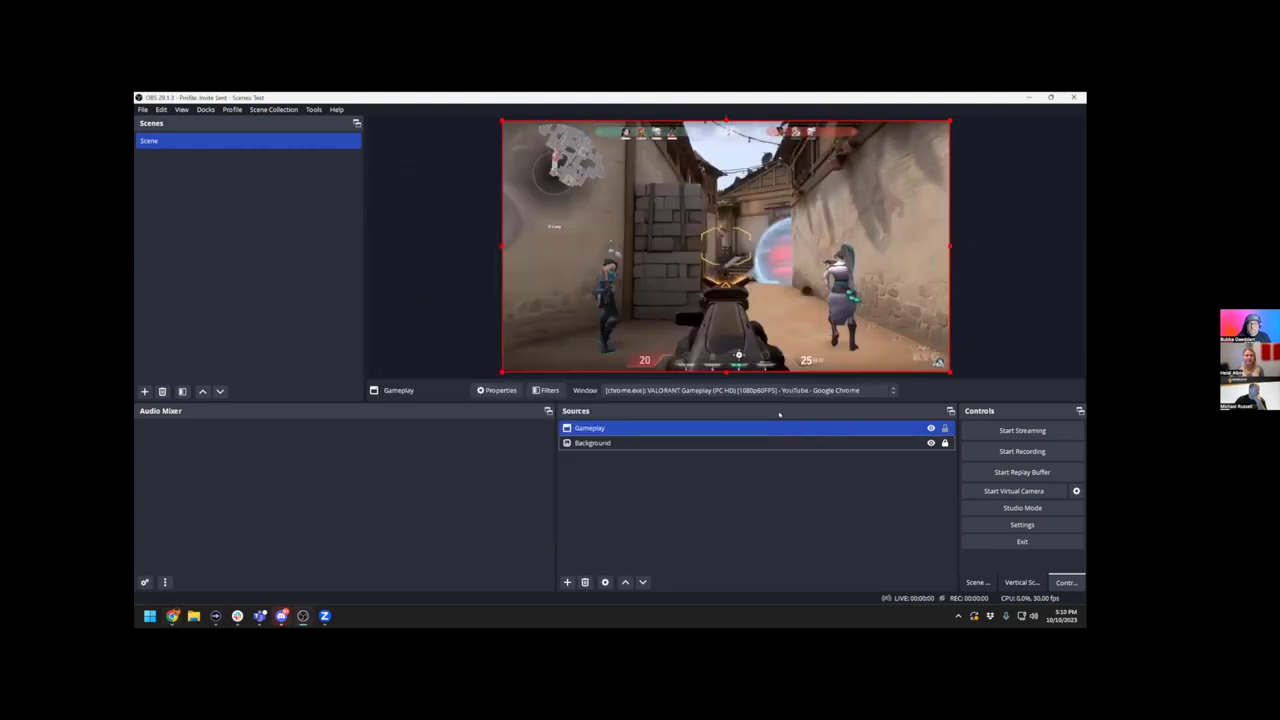
# Shrink and offset the Gameplay capture, nudge the gradient left, and lock the background
pyautogui.moveTo(950, 371); pyautogui.dragTo(766, 266)
pyautogui.moveTo(700, 210); pyautogui.dragTo(741, 243)
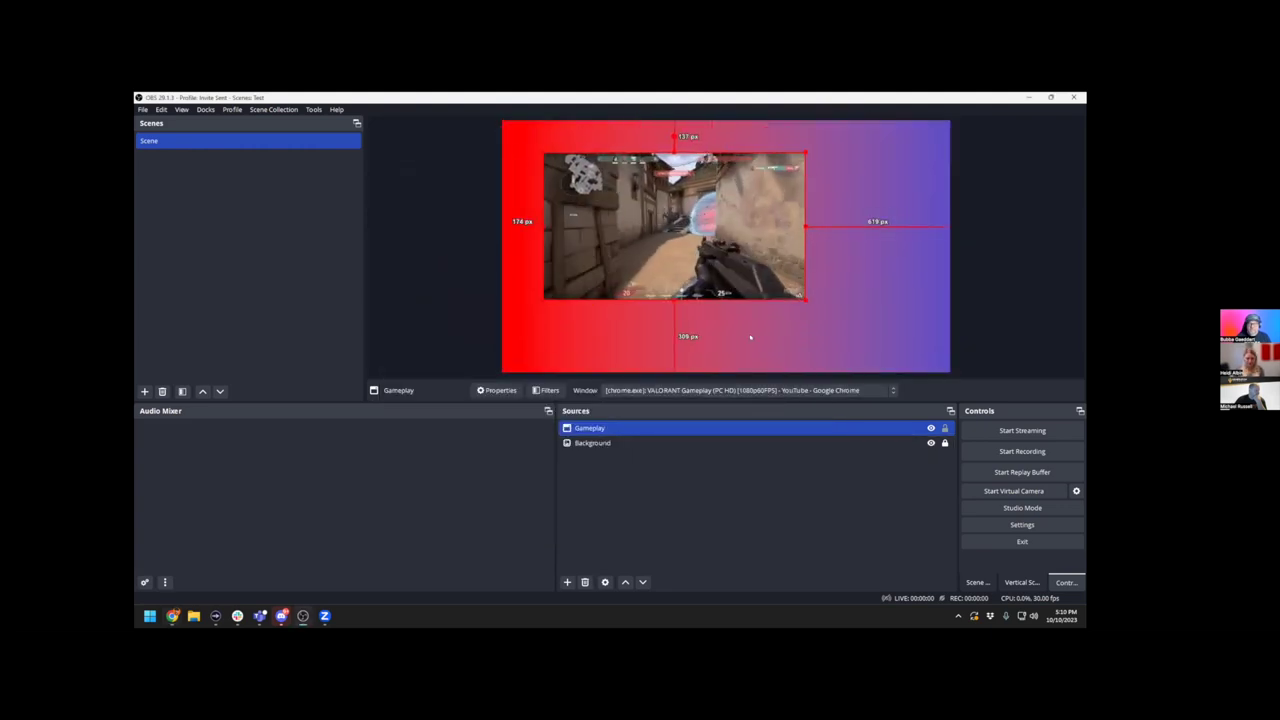
pyautogui.click(838, 443)
pyautogui.moveTo(920, 323)
pyautogui.mouseDown()
pyautogui.moveTo(855, 323)
pyautogui.moveTo(897, 323)
pyautogui.mouseUp()
pyautogui.click(944, 443)
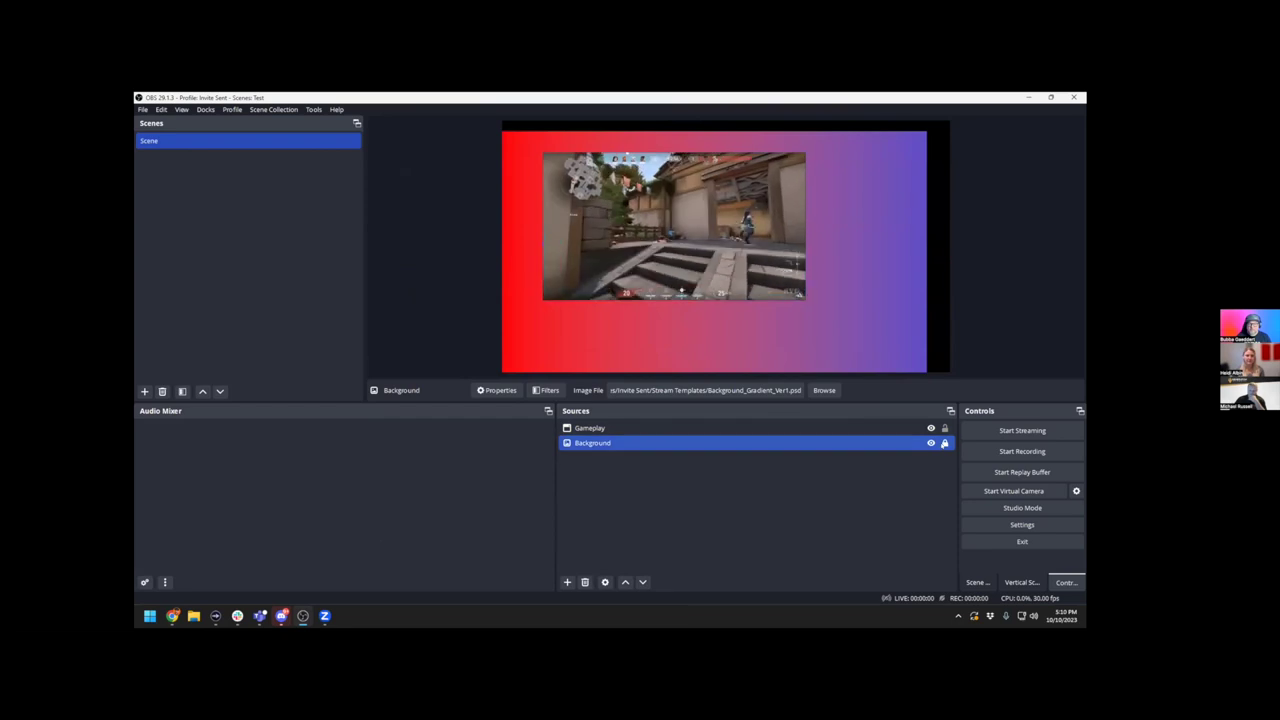
# Unlock the Background, fit it to screen, and lock it again
pyautogui.click(944, 443)
pyautogui.rightClick(799, 446)
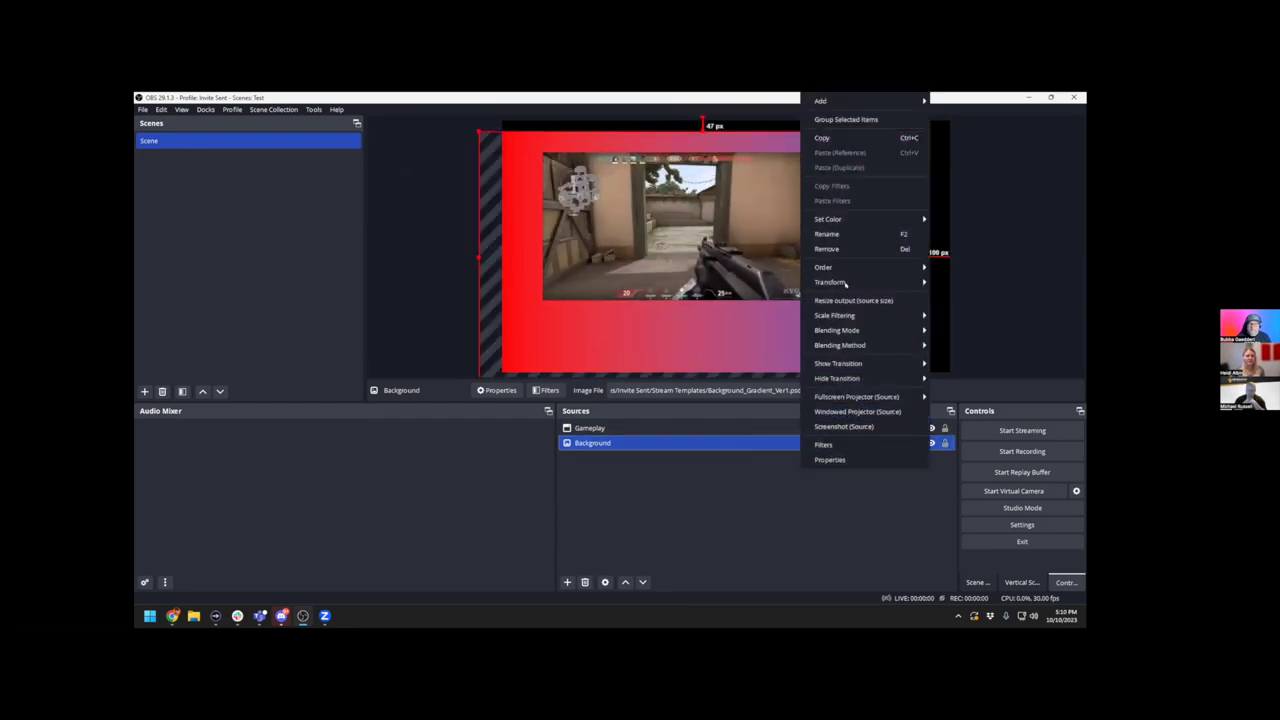
pyautogui.moveTo(900, 283)
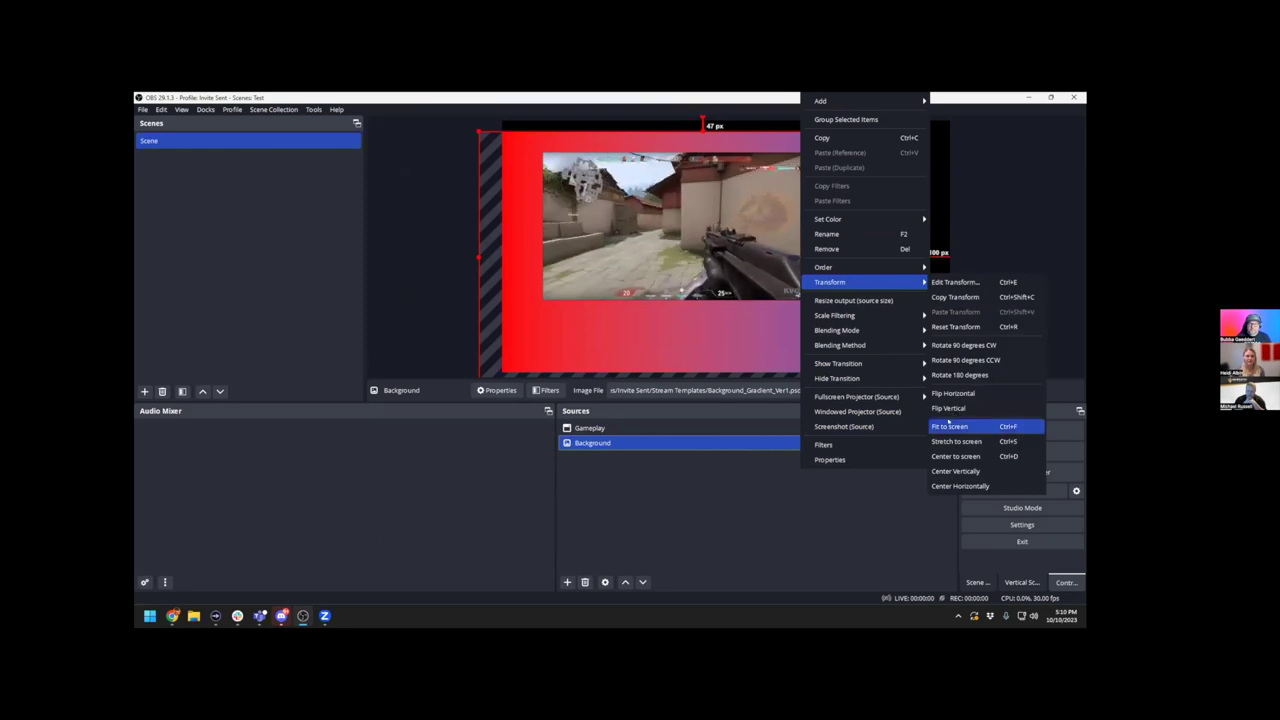
pyautogui.click(944, 428)
pyautogui.click(944, 443)
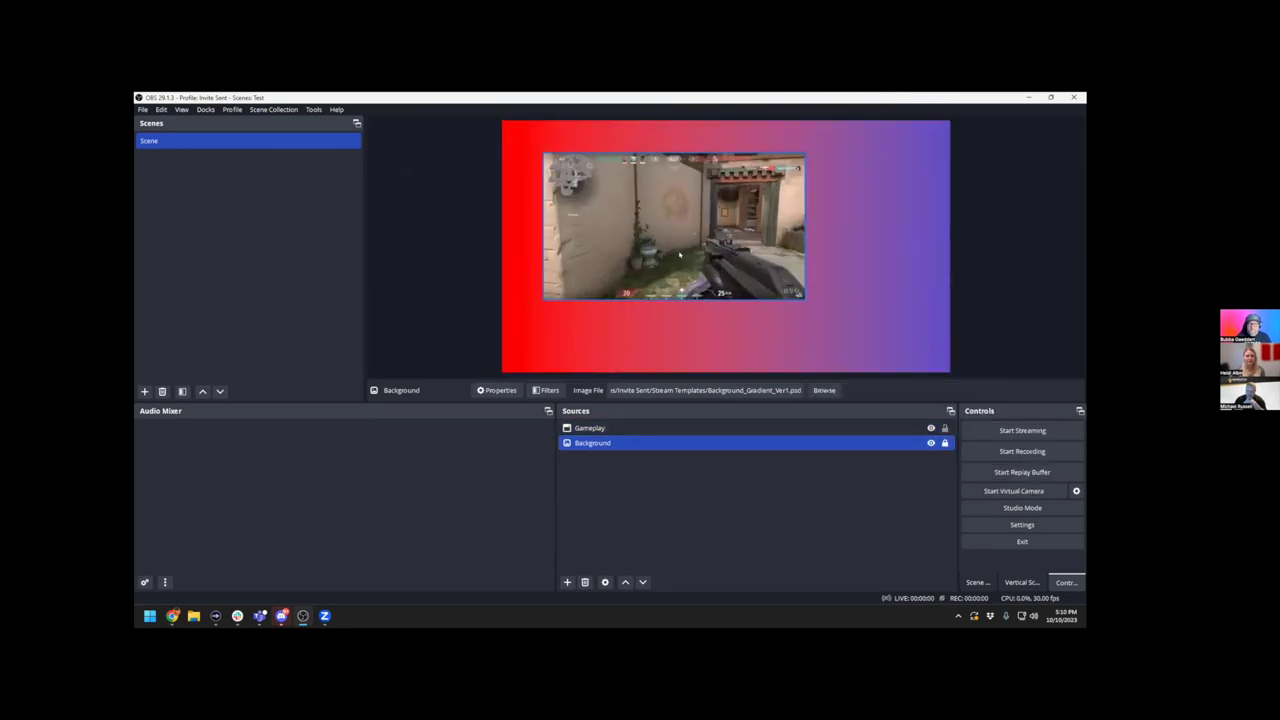
# Enlarge and reposition the Gameplay capture over the gradient background
pyautogui.click(731, 290)
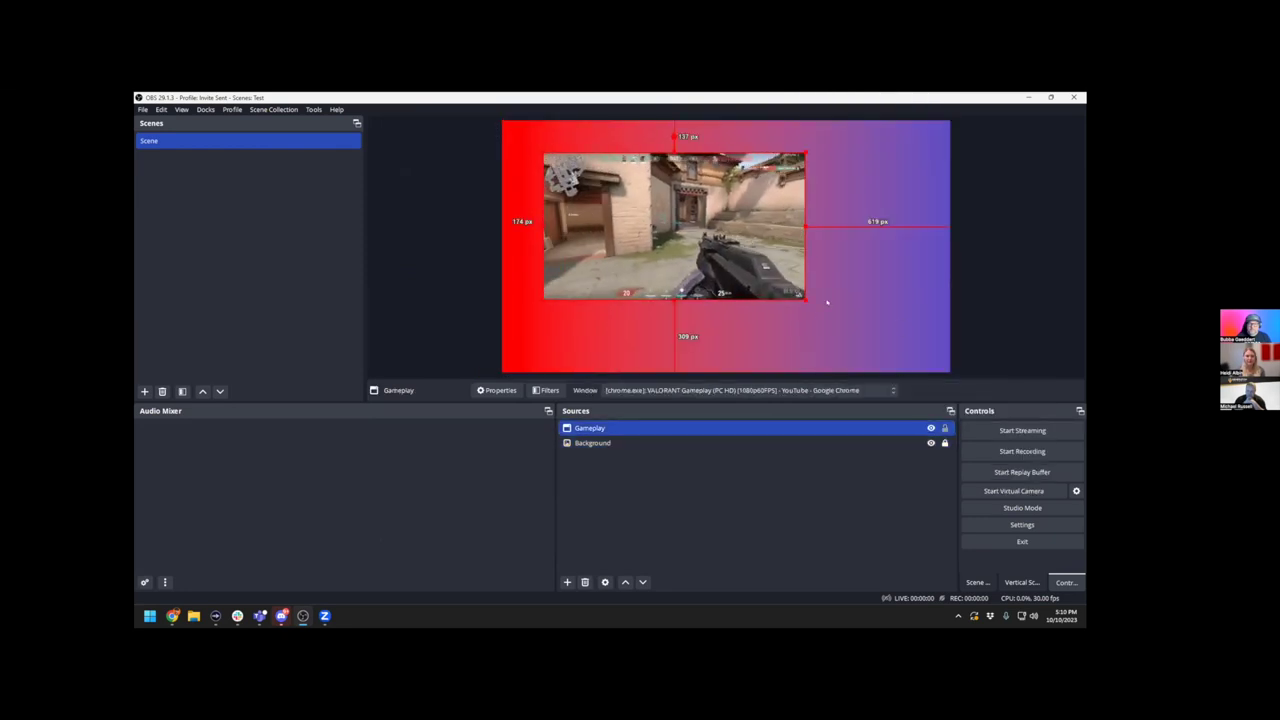
pyautogui.moveTo(805, 298); pyautogui.dragTo(908, 338)
pyautogui.moveTo(736, 338); pyautogui.dragTo(740, 330)
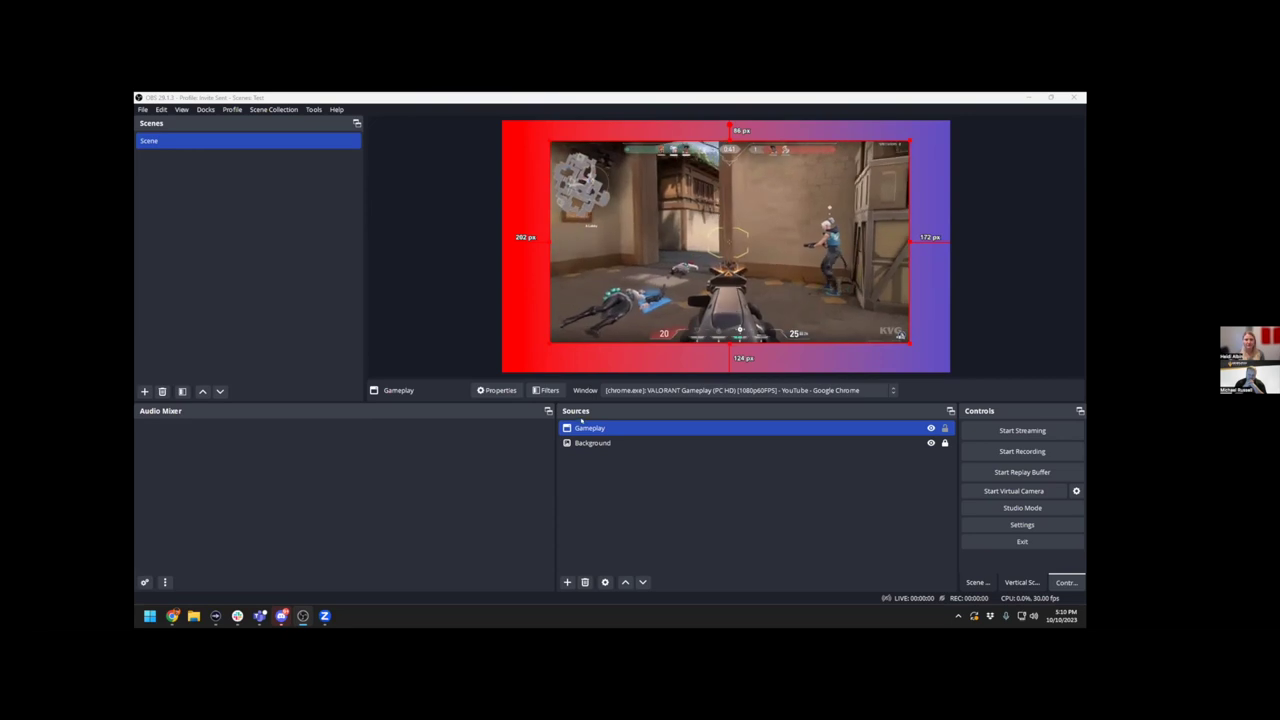
pyautogui.click(568, 581)
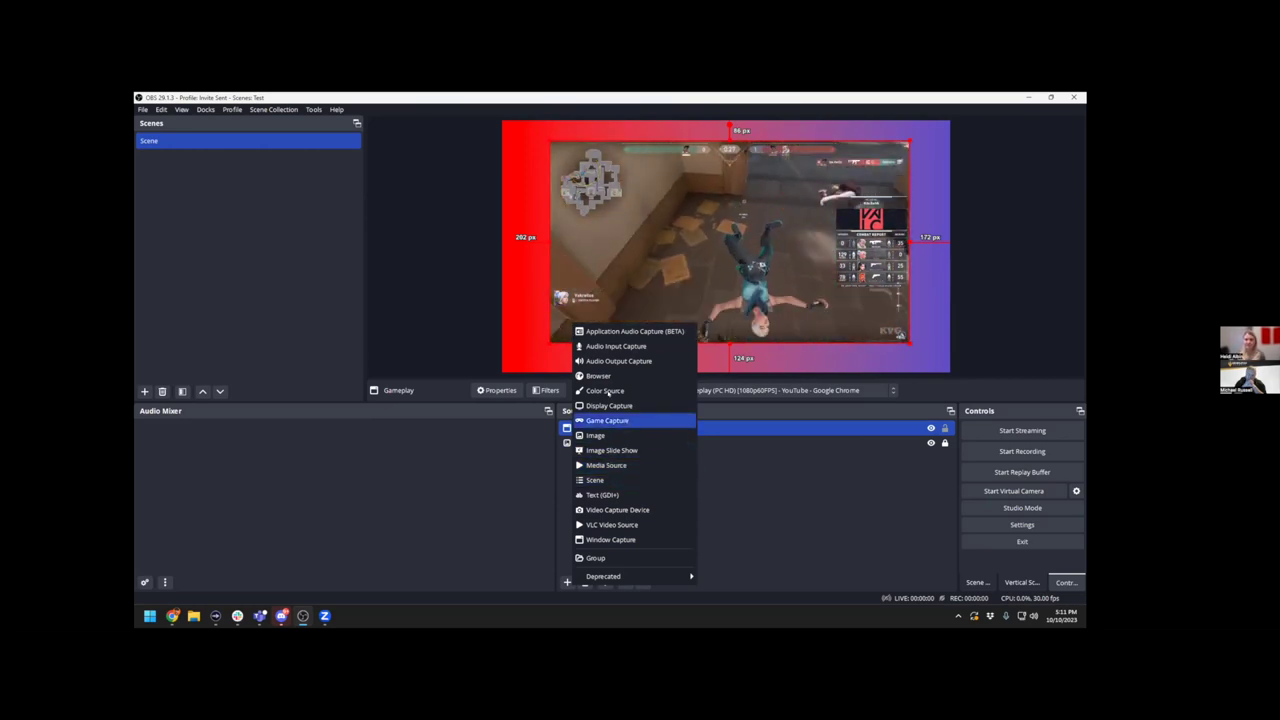
# Add a Video Capture Device using the Logitech BRIO at custom resolution 1920x1080
pyautogui.click(606, 510)
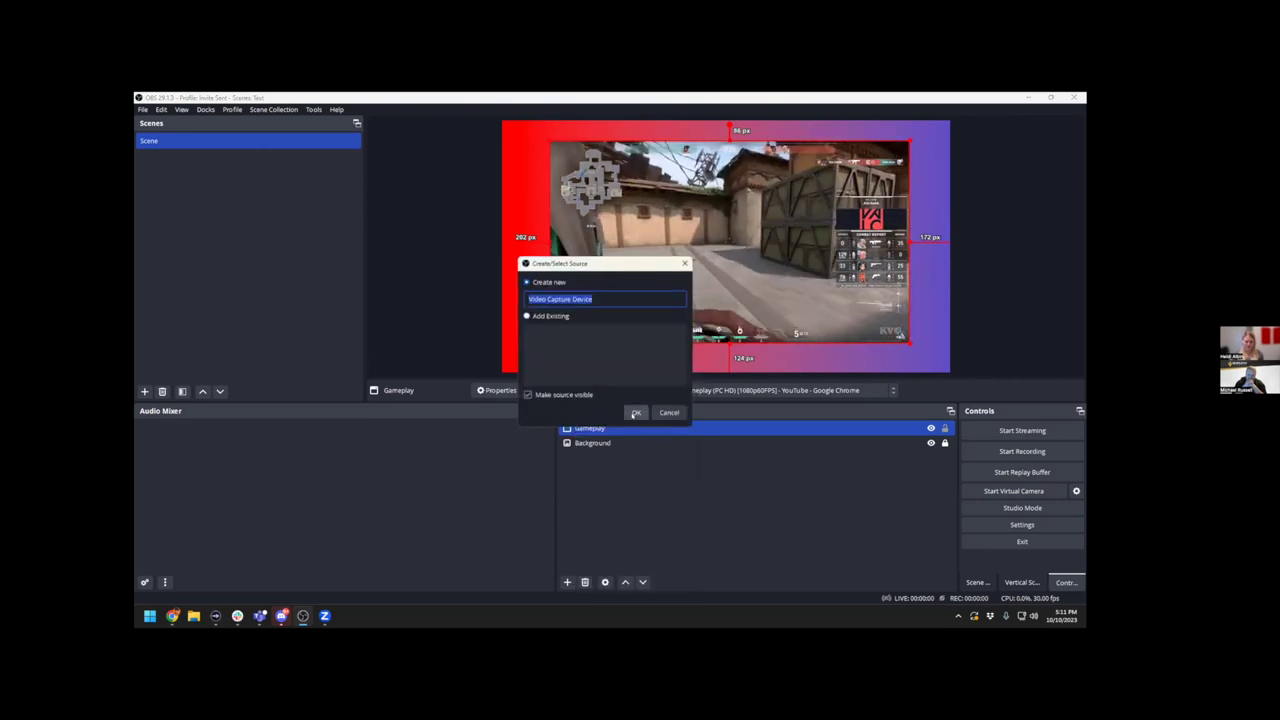
pyautogui.click(634, 413)
pyautogui.click(620, 356)
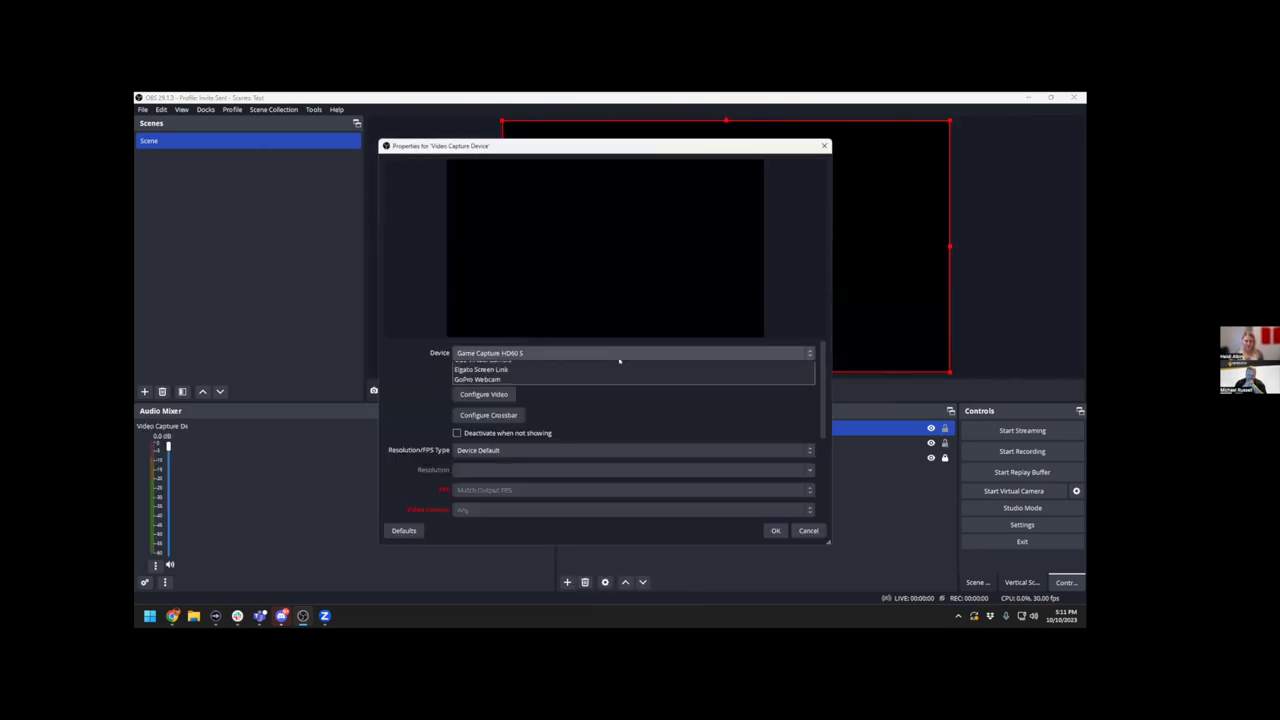
pyautogui.click(566, 378)
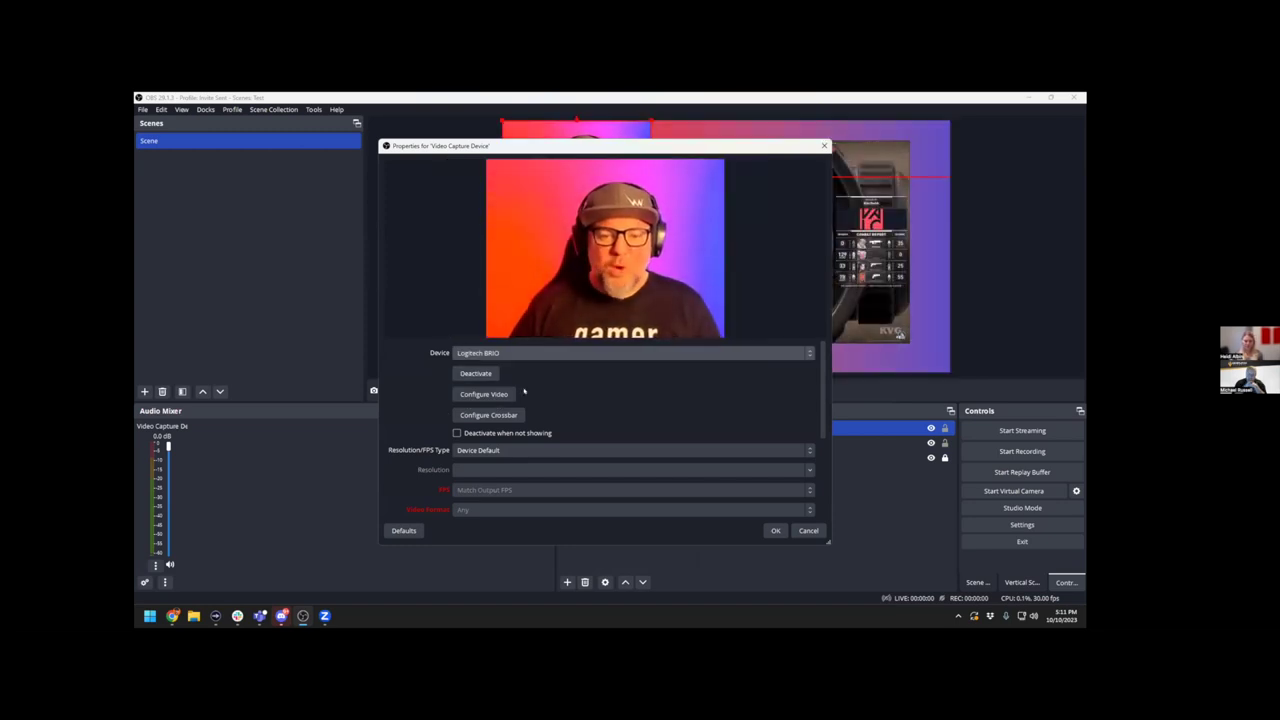
pyautogui.click(550, 452)
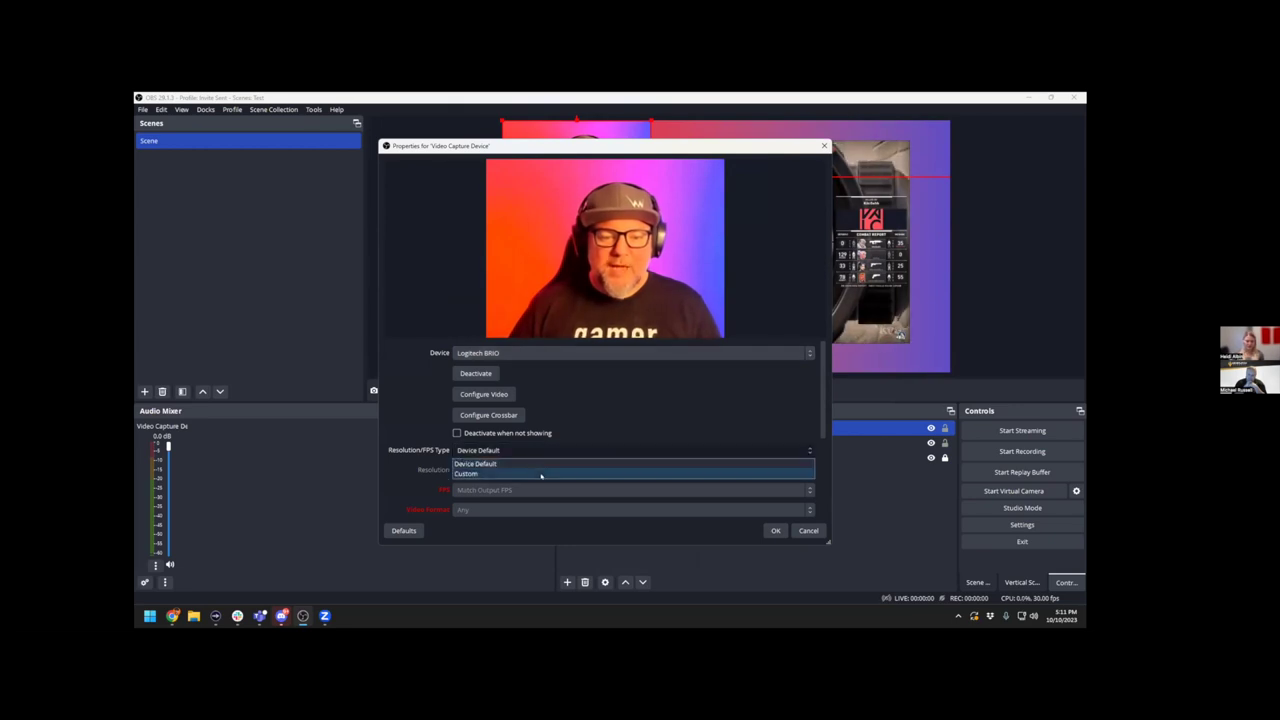
pyautogui.click(562, 466)
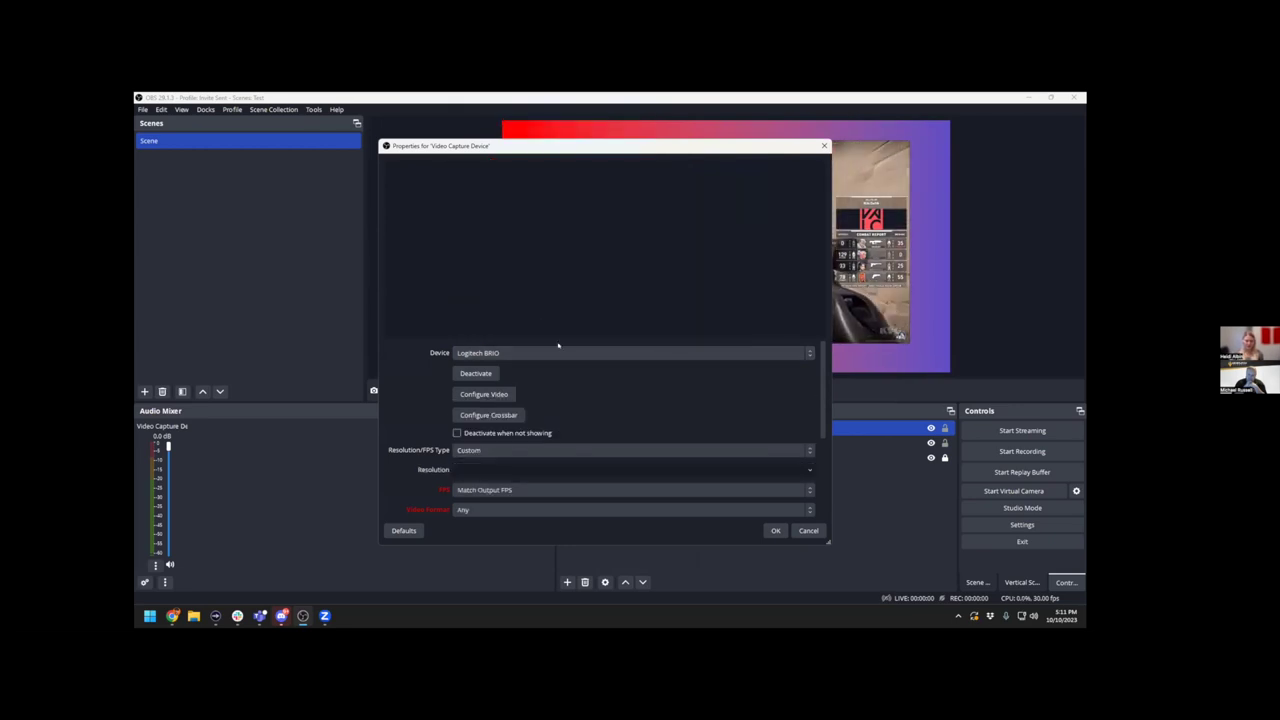
pyautogui.click(562, 469)
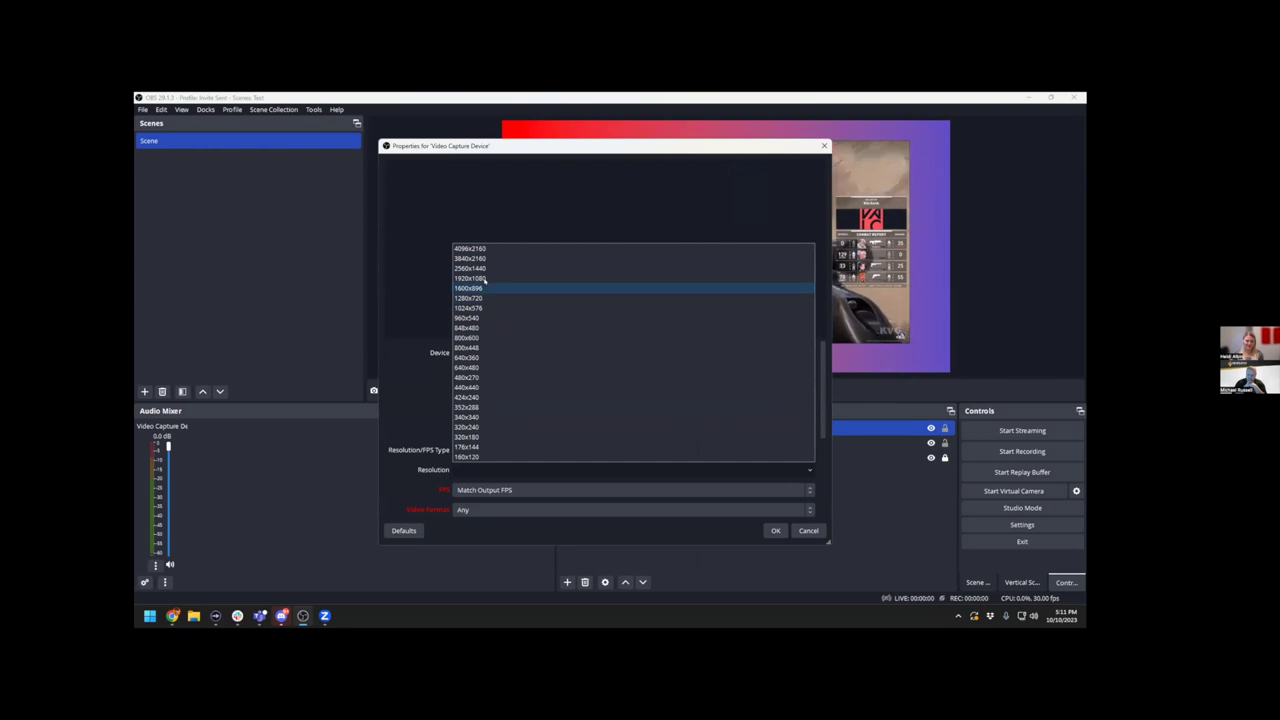
pyautogui.click(495, 278)
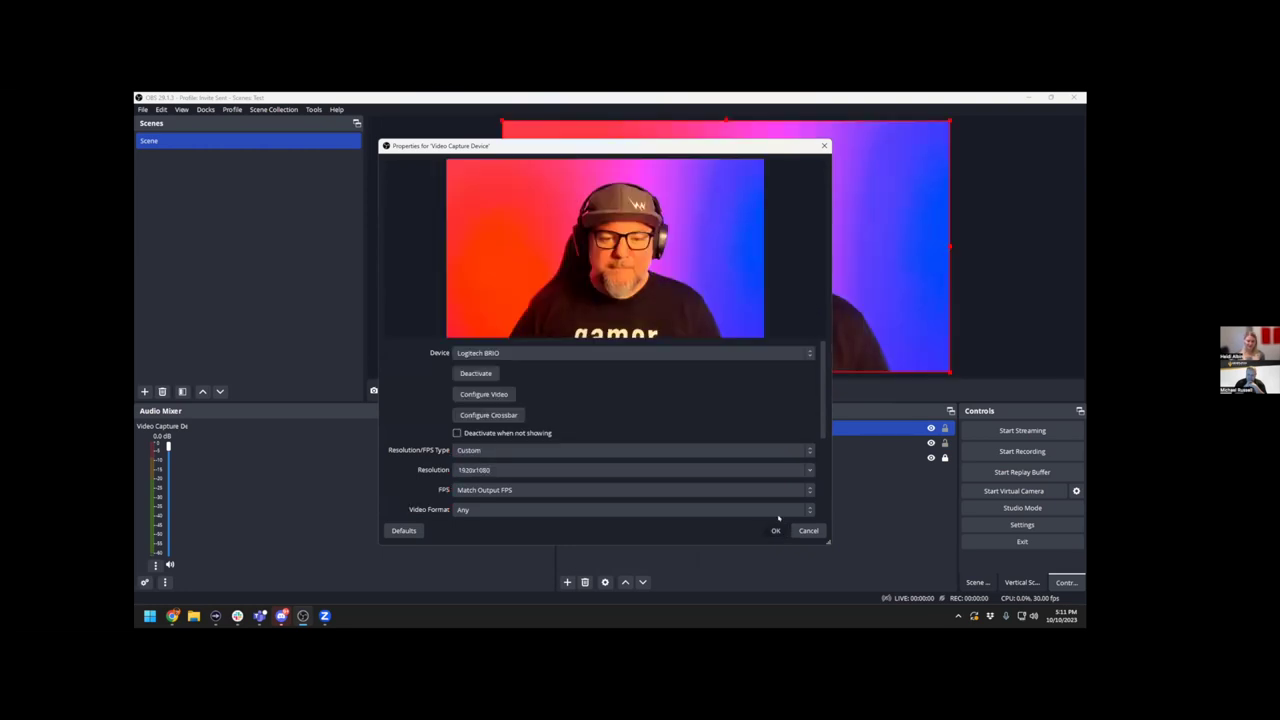
pyautogui.click(777, 531)
# Shrink the webcam feed and move it to the canvas's bottom-left
pyautogui.moveTo(948, 373); pyautogui.dragTo(744, 256)
pyautogui.moveTo(597, 249); pyautogui.dragTo(605, 390)
pyautogui.keyDown('ctrl'); pyautogui.click(946, 446); pyautogui.keyUp('ctrl')
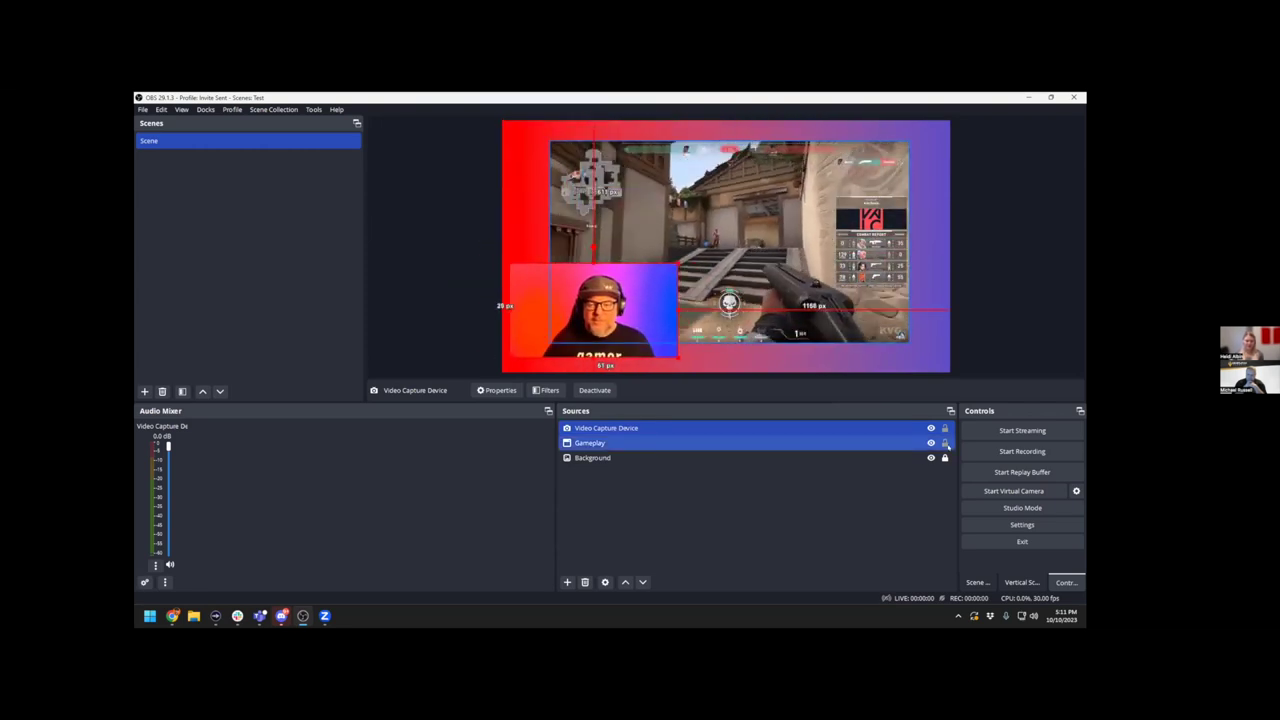
# Fit the Gameplay capture to the full canvas
pyautogui.click(858, 445)
pyautogui.rightClick(858, 445)
pyautogui.moveTo(920, 282)
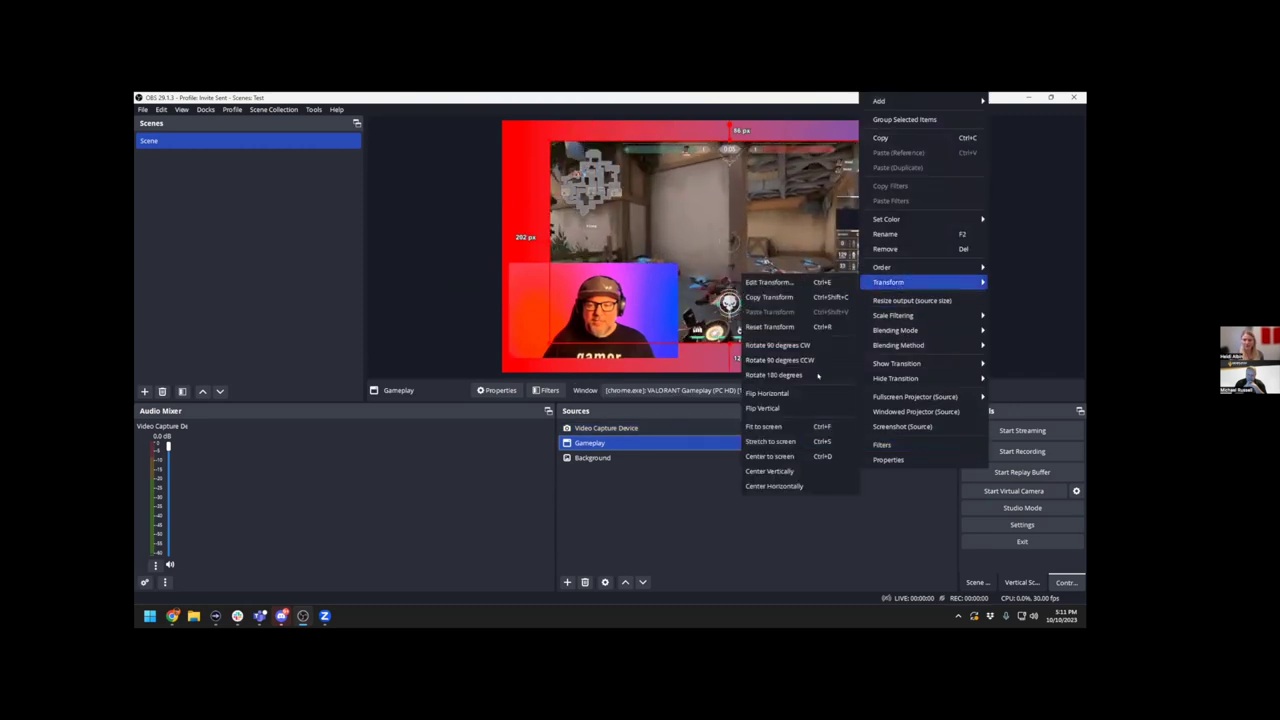
pyautogui.click(790, 426)
# Shrink the webcam into the bottom-left corner, lower its audio to -23.0 dB, and lock it
pyautogui.click(590, 442)
pyautogui.click(606, 427)
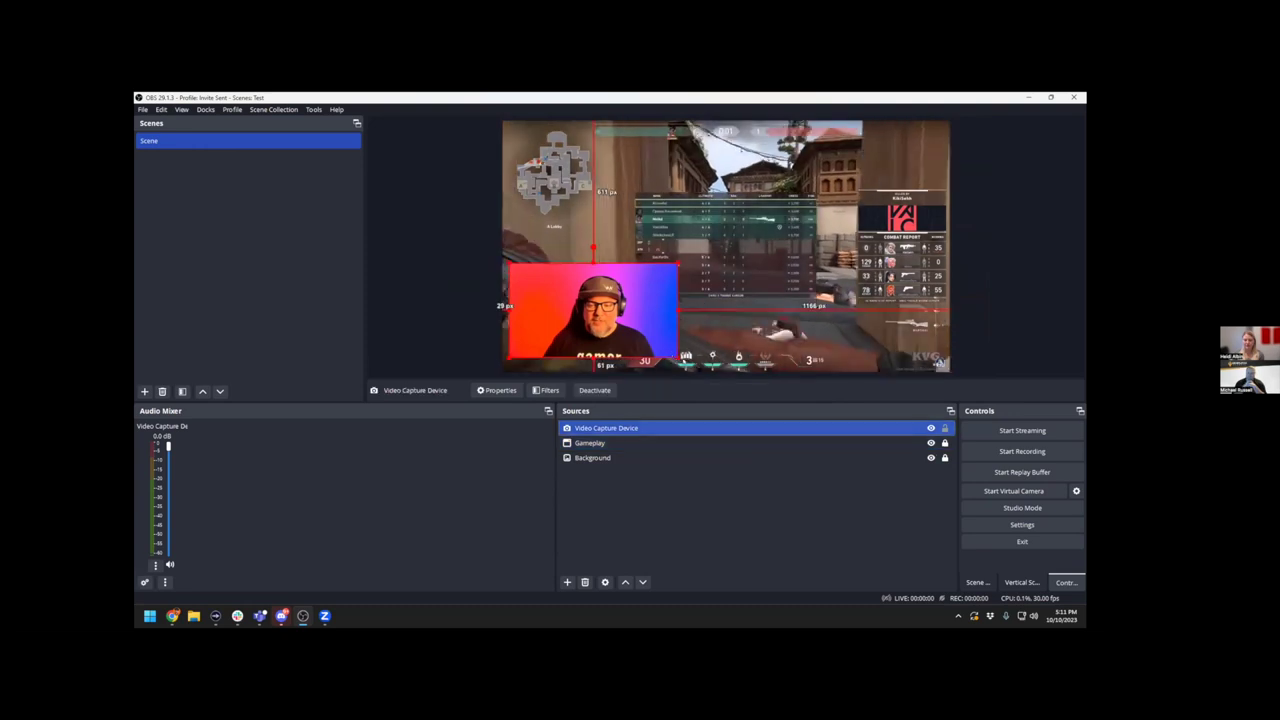
pyautogui.moveTo(678, 263); pyautogui.dragTo(597, 332)
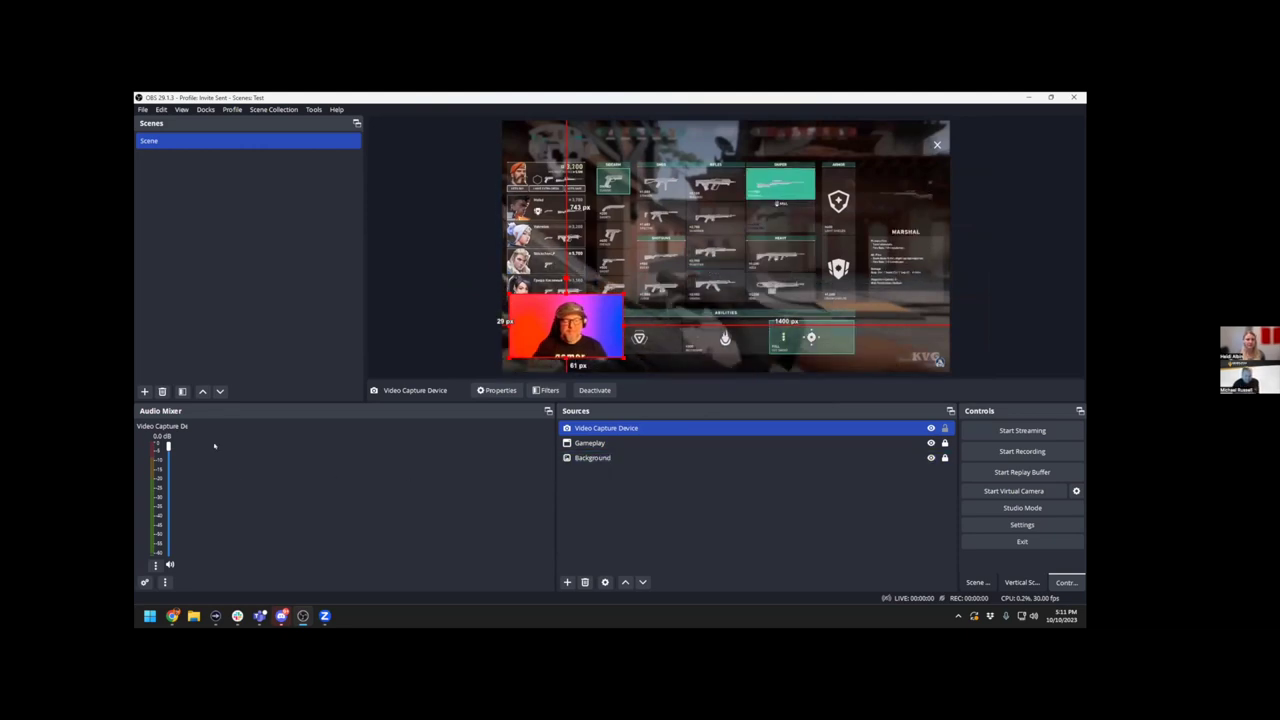
pyautogui.moveTo(169, 447); pyautogui.dragTo(194, 511)
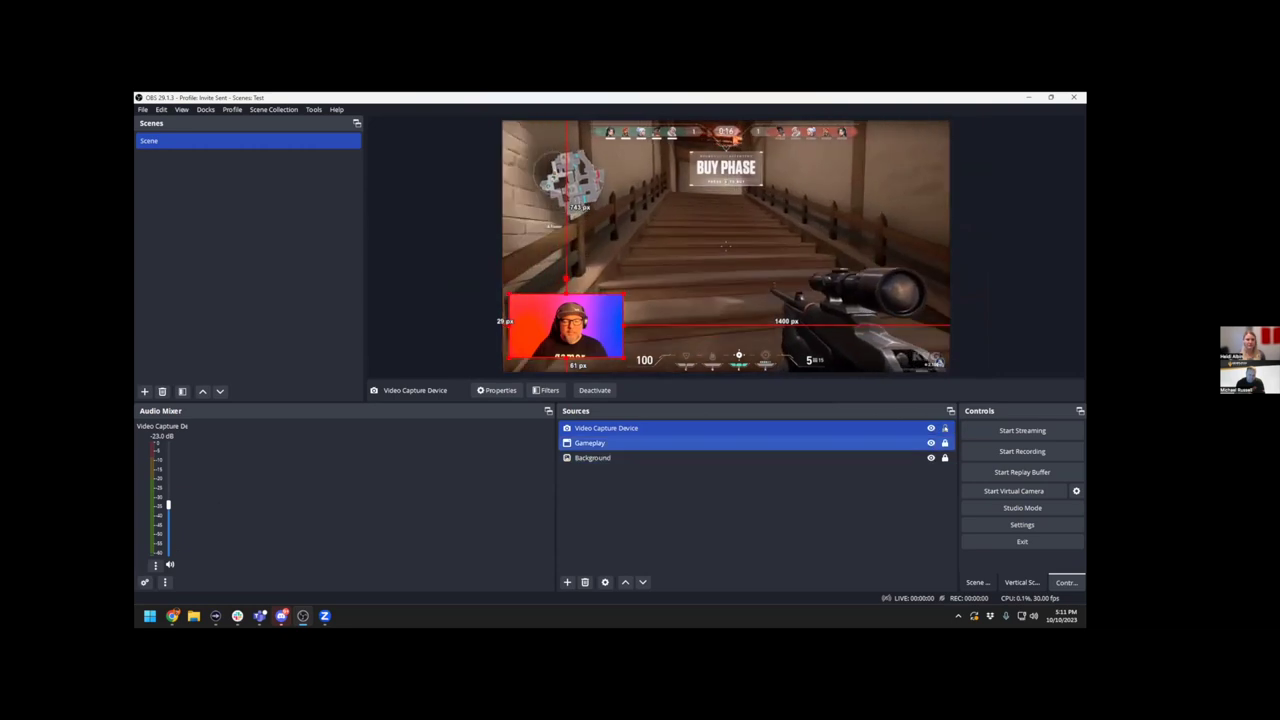
pyautogui.click(944, 428)
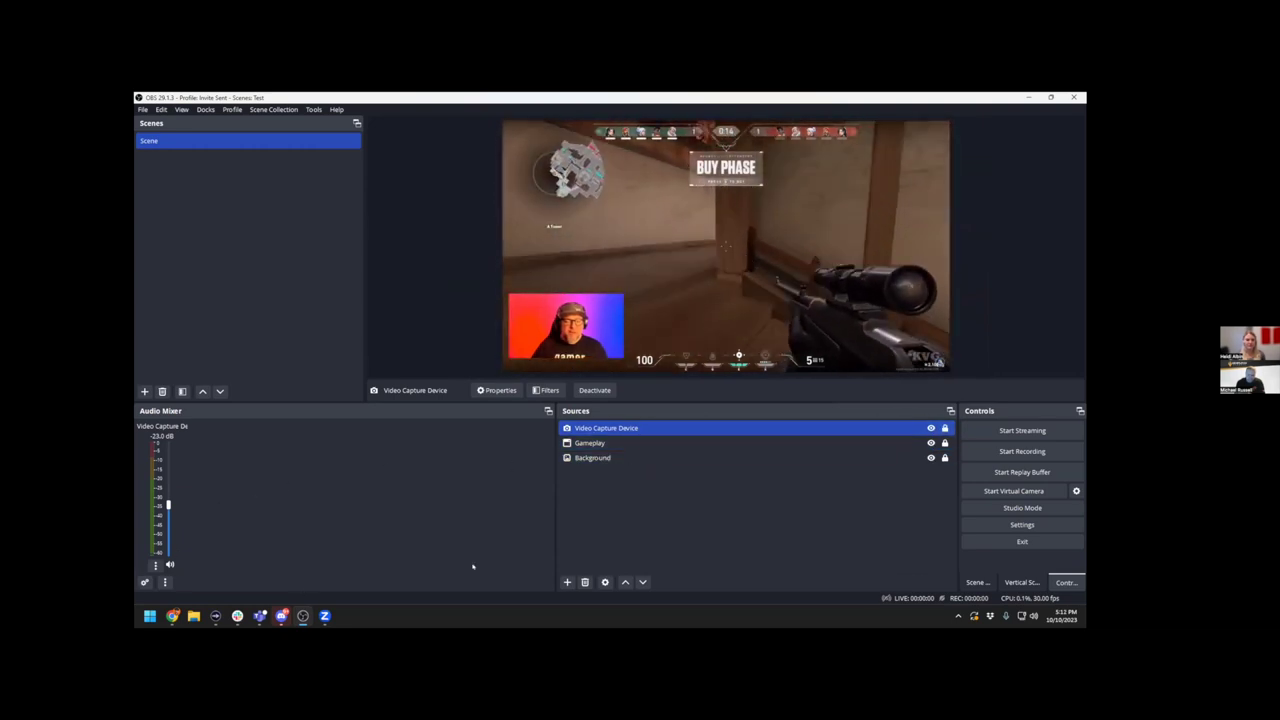
# Add an Audio Input Capture using the Yeti Microphone, then start adding a new scene
pyautogui.click(567, 582)
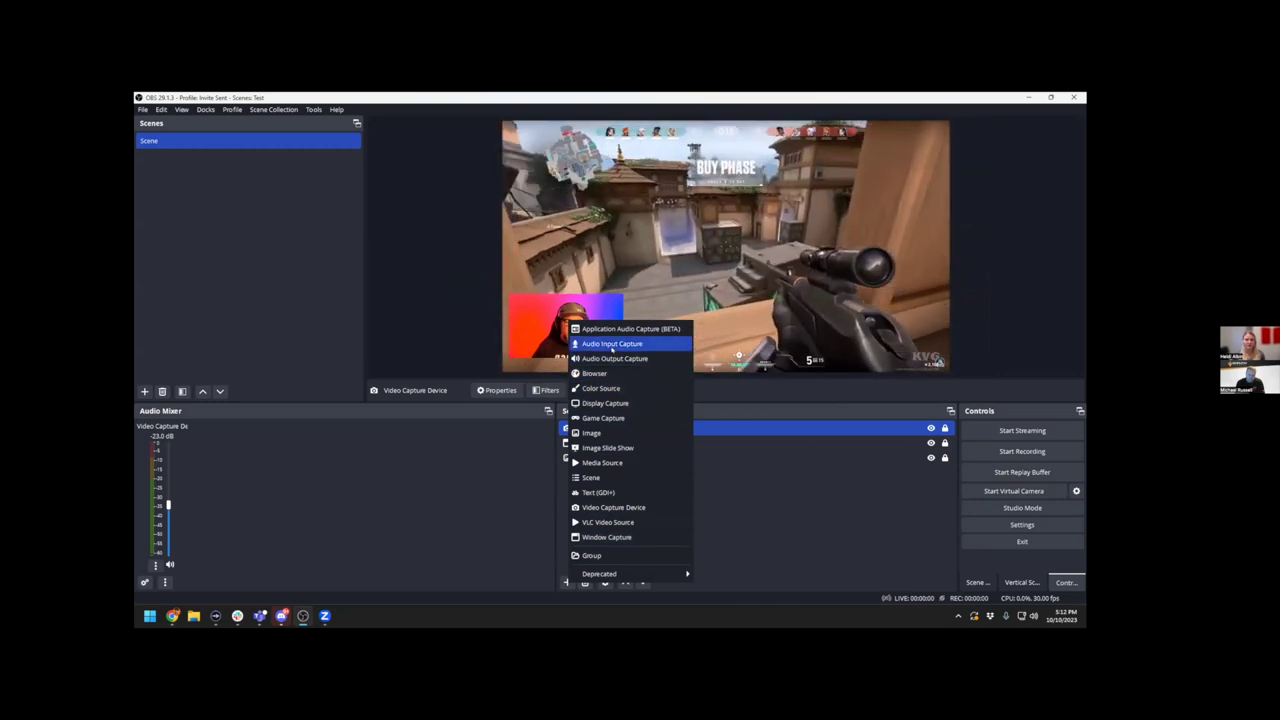
pyautogui.click(612, 344)
pyautogui.click(634, 412)
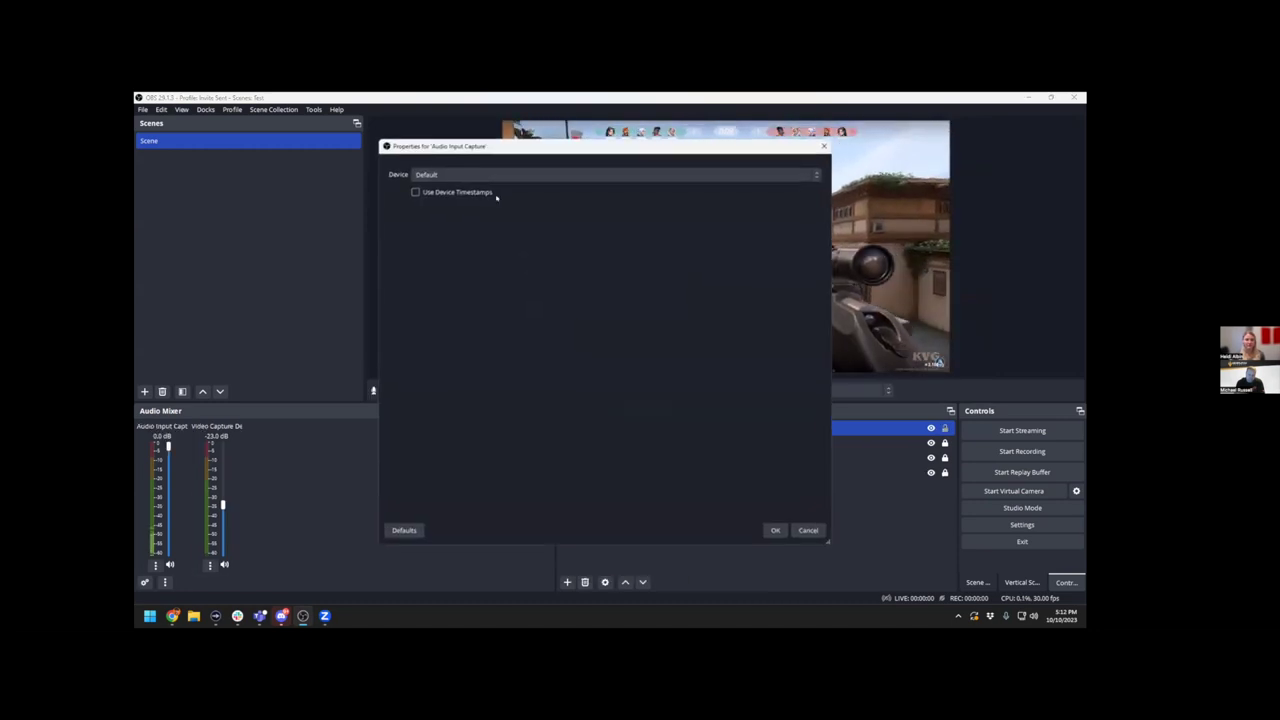
pyautogui.click(492, 175)
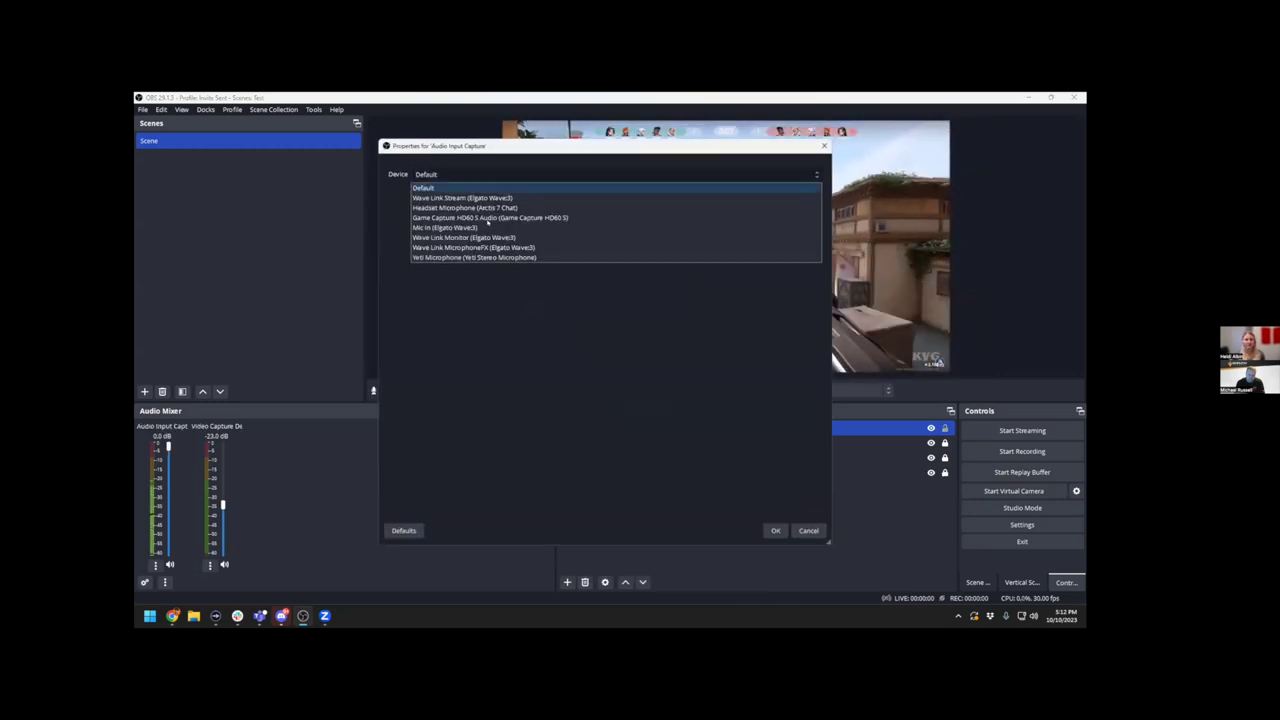
pyautogui.click(470, 254)
pyautogui.click(775, 531)
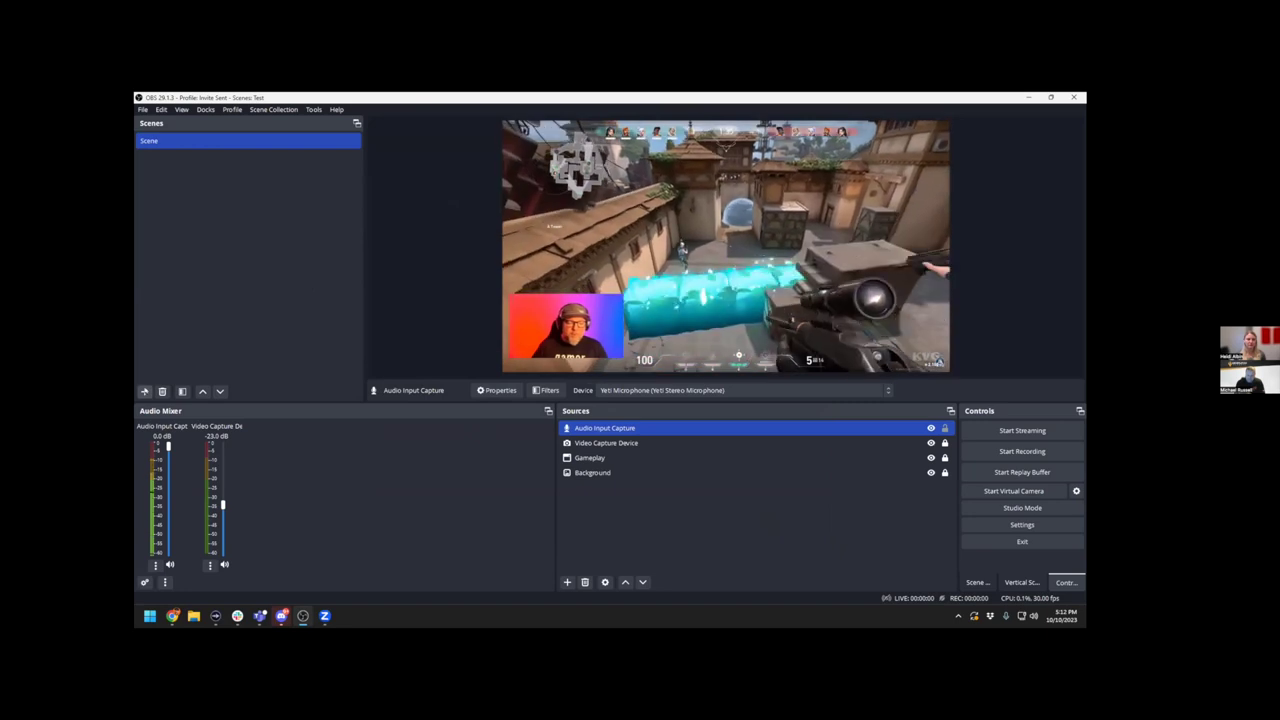
pyautogui.click(145, 392)
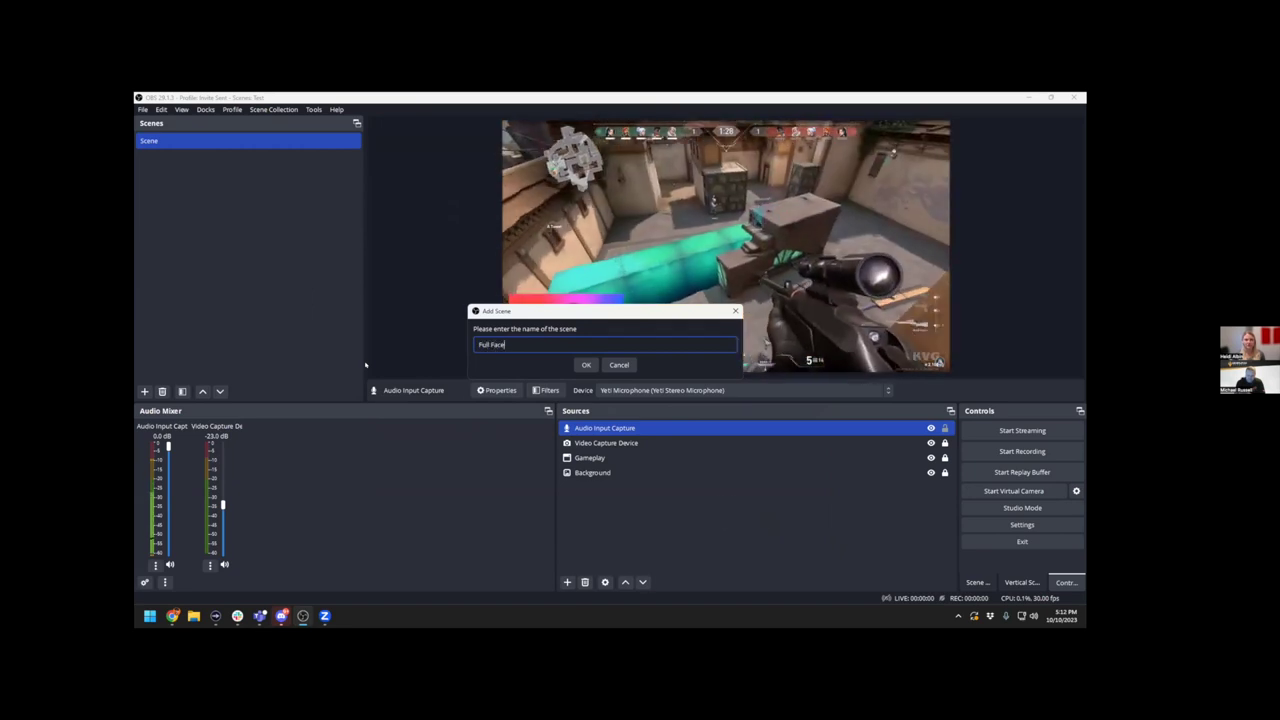
# Create the 'Full Face' scene and copy the webcam source from the original scene
pyautogui.press('Return')
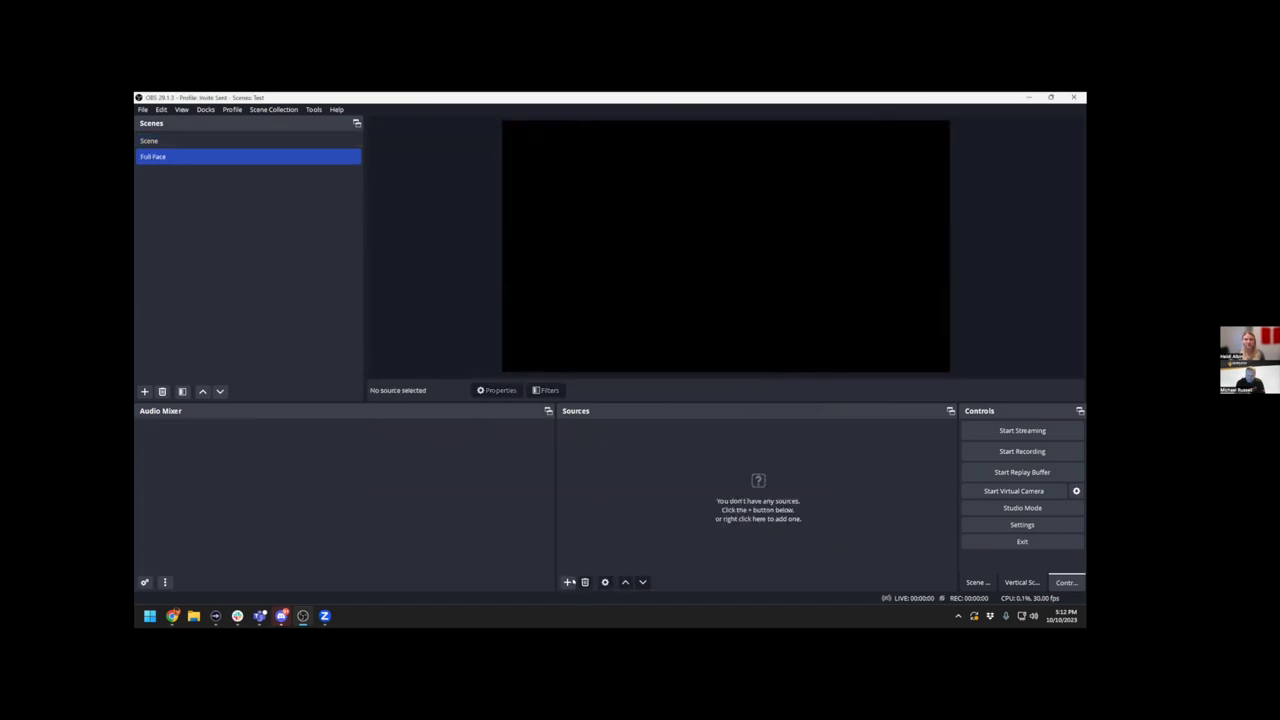
pyautogui.click(177, 142)
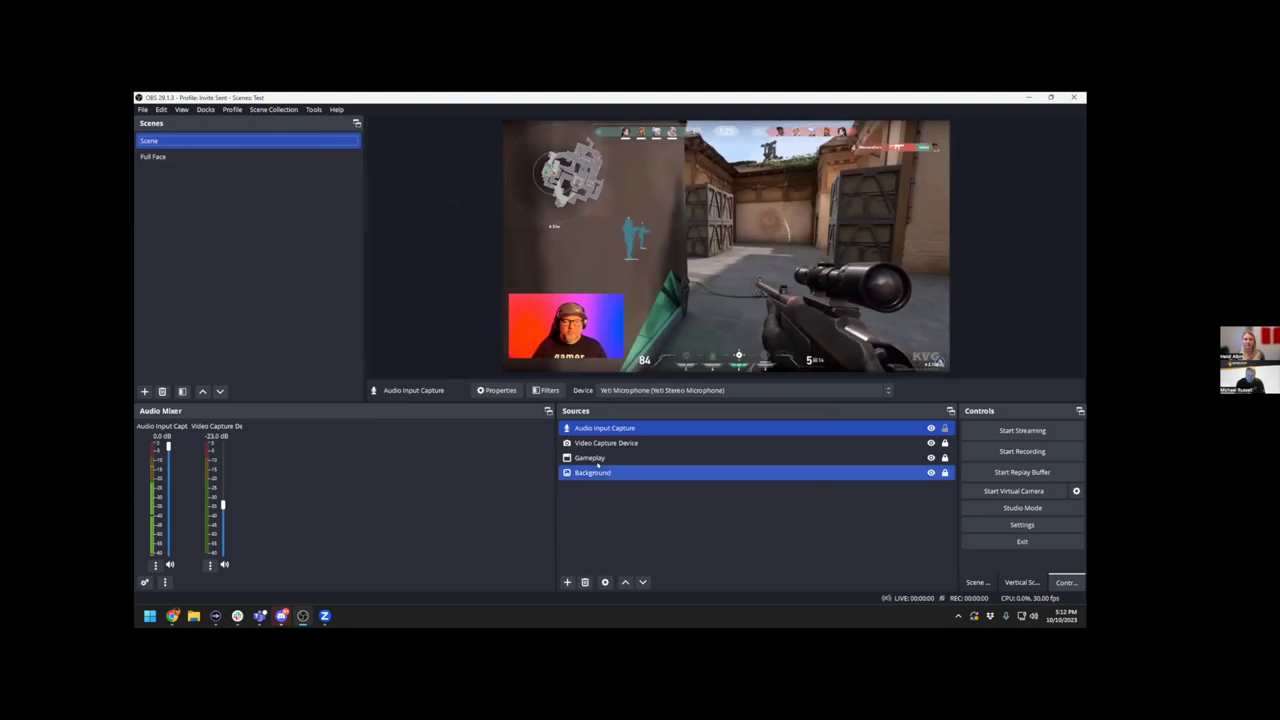
pyautogui.click(604, 443)
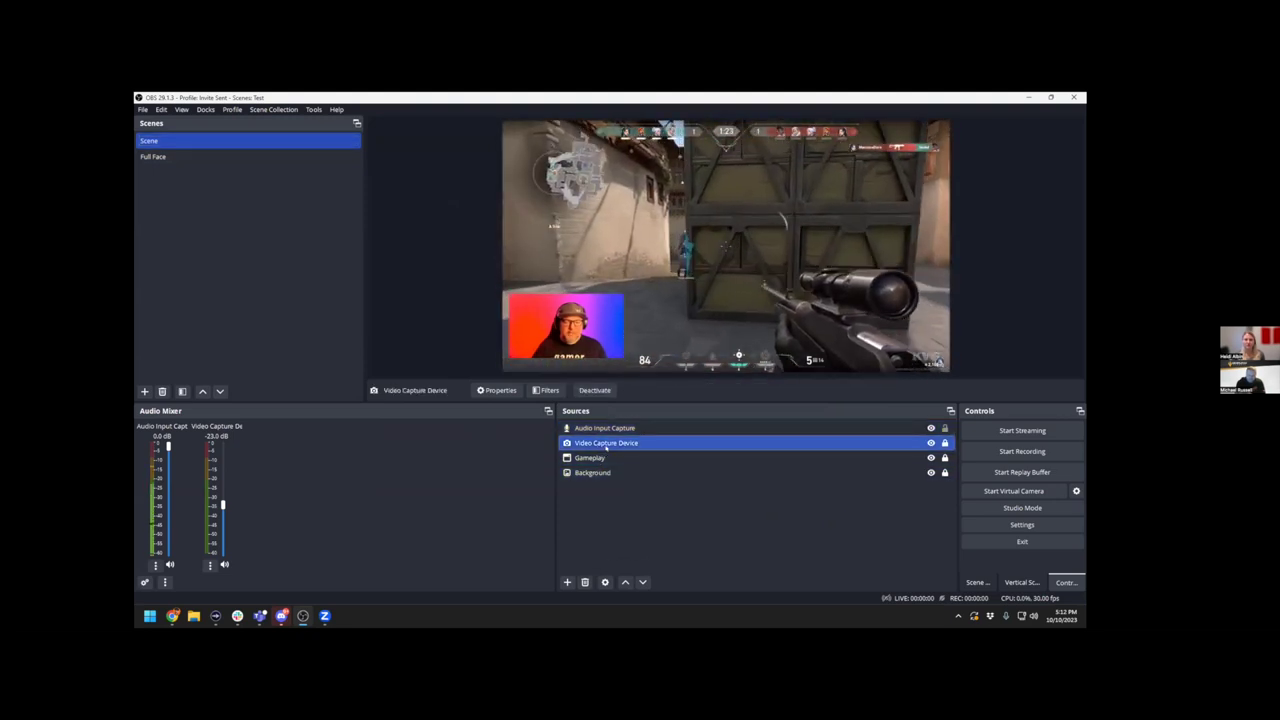
pyautogui.rightClick(604, 448)
pyautogui.click(660, 134)
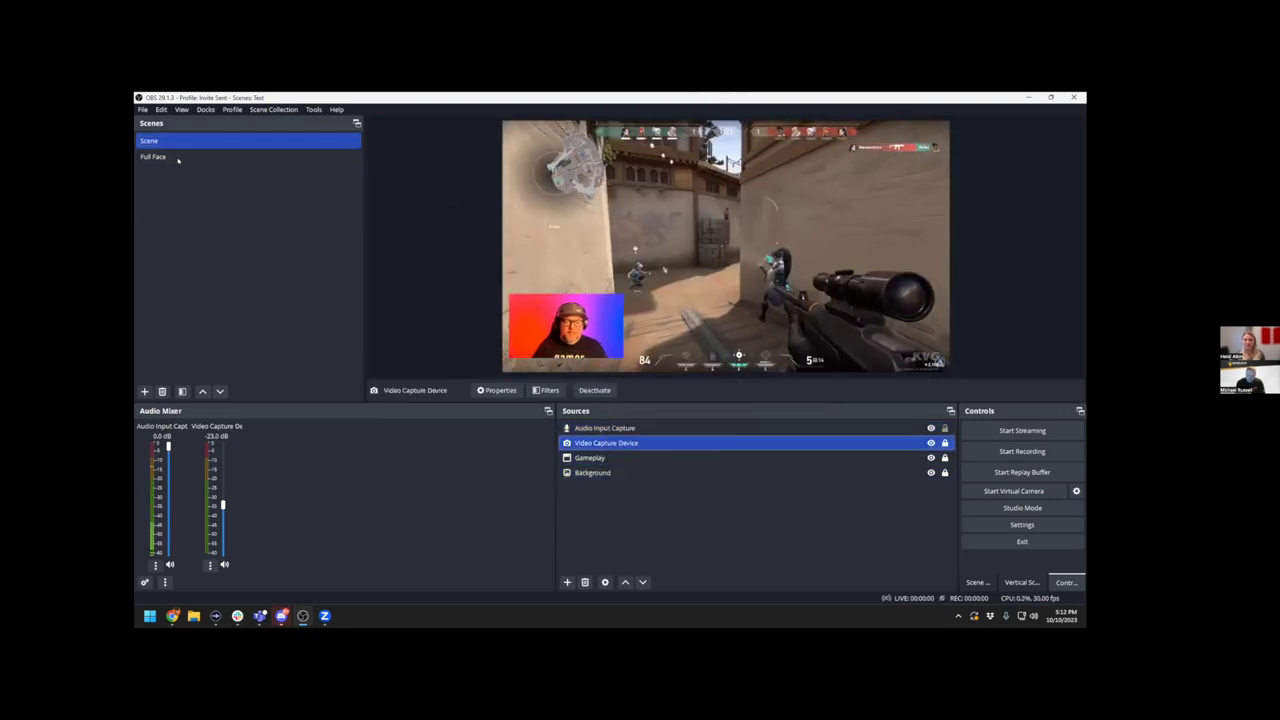
# Paste the webcam as a reference into Full Face, fit it to screen, and return to the original scene
pyautogui.click(181, 158)
pyautogui.rightClick(595, 453)
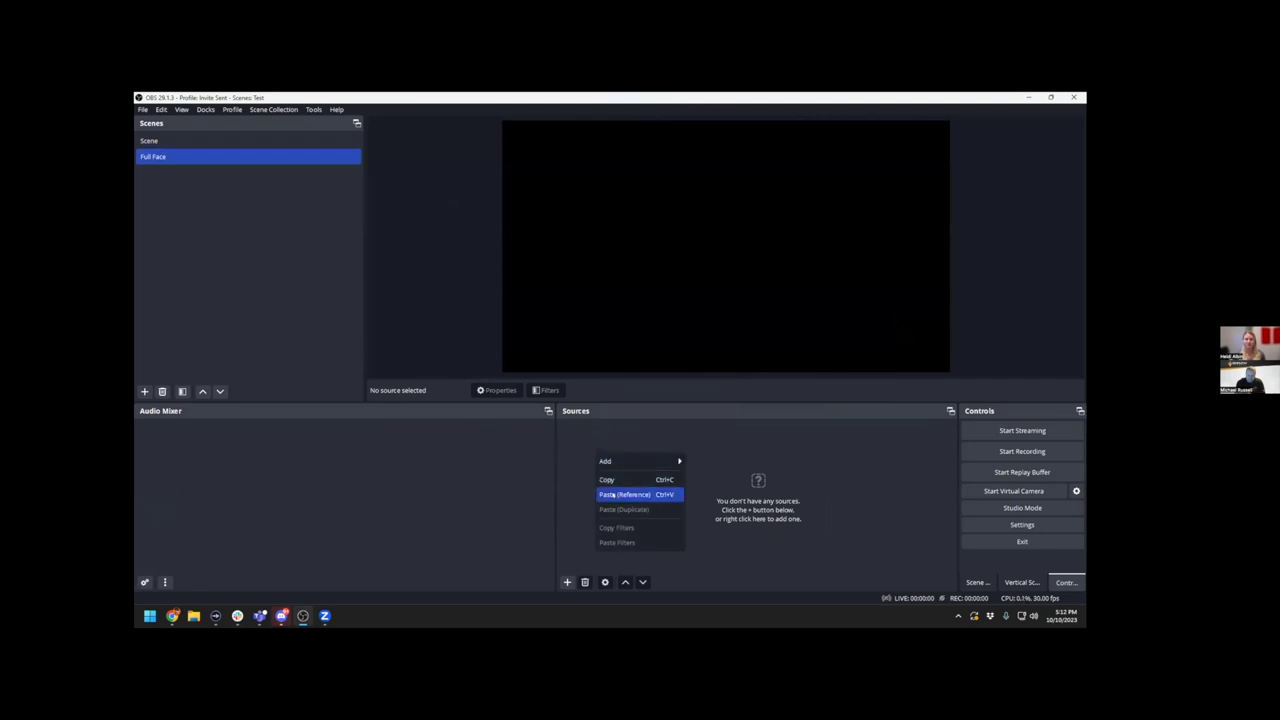
pyautogui.click(613, 494)
pyautogui.rightClick(754, 428)
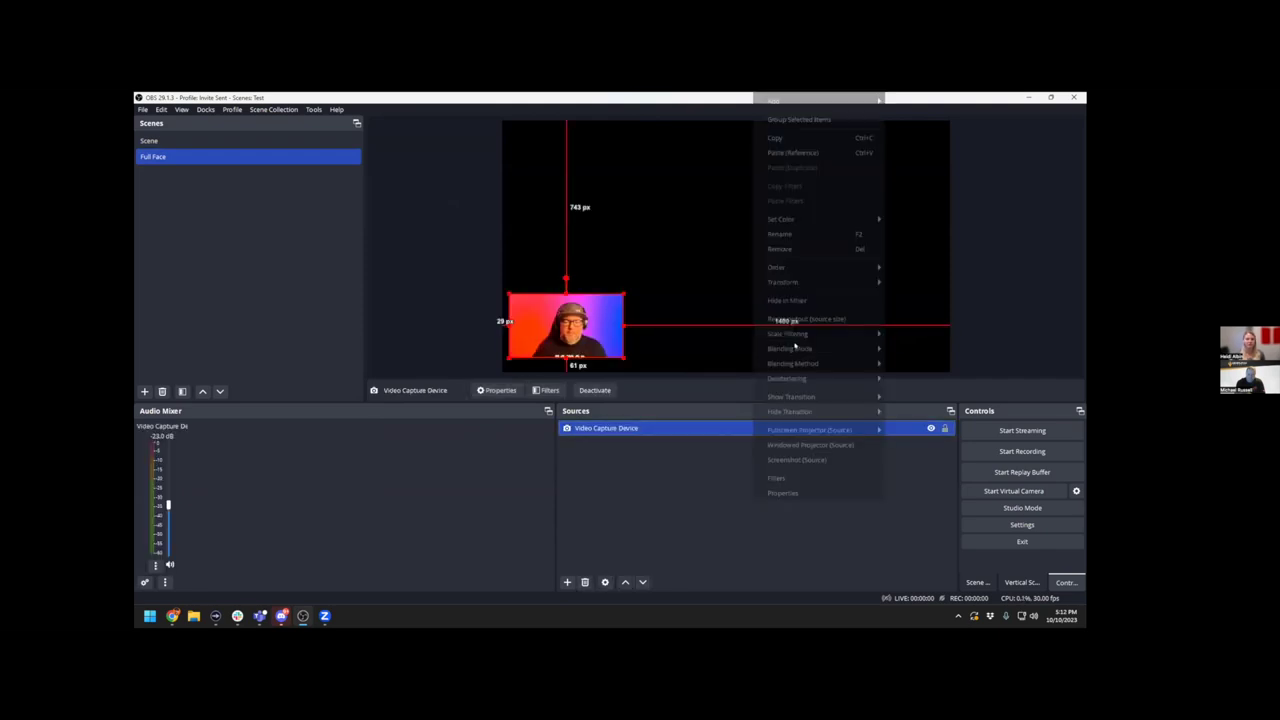
pyautogui.moveTo(916, 318)
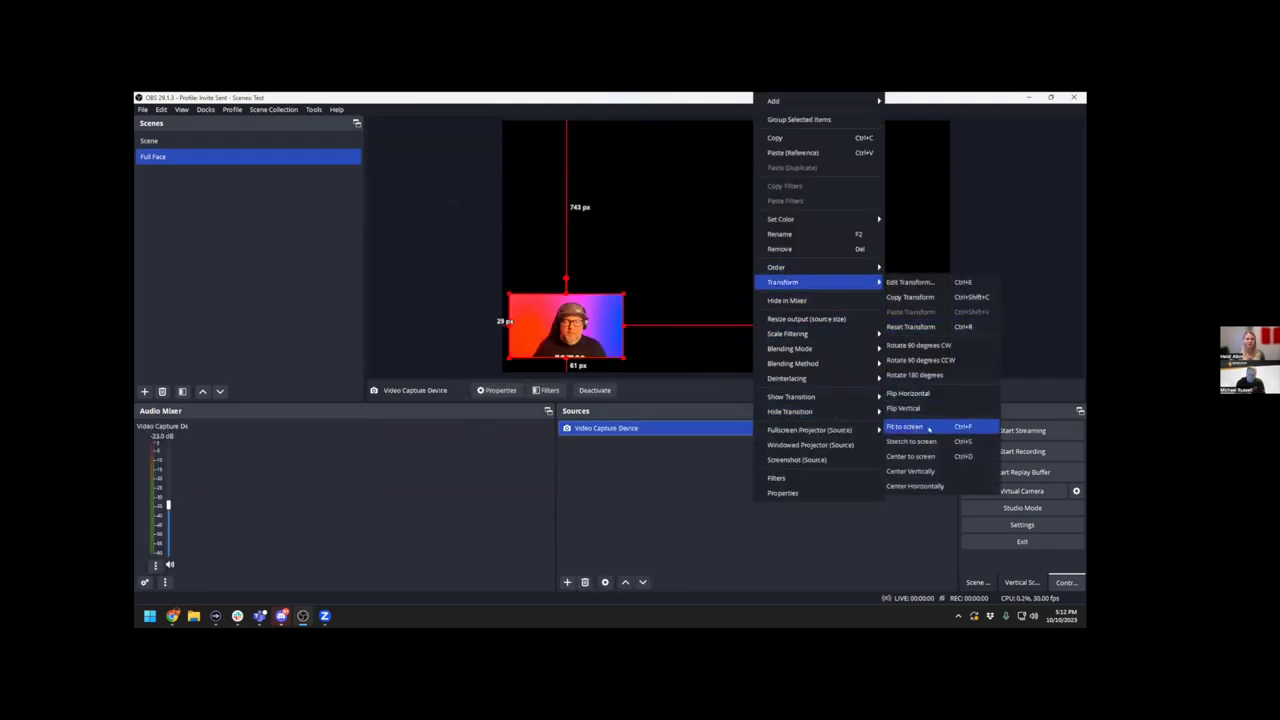
pyautogui.click(925, 424)
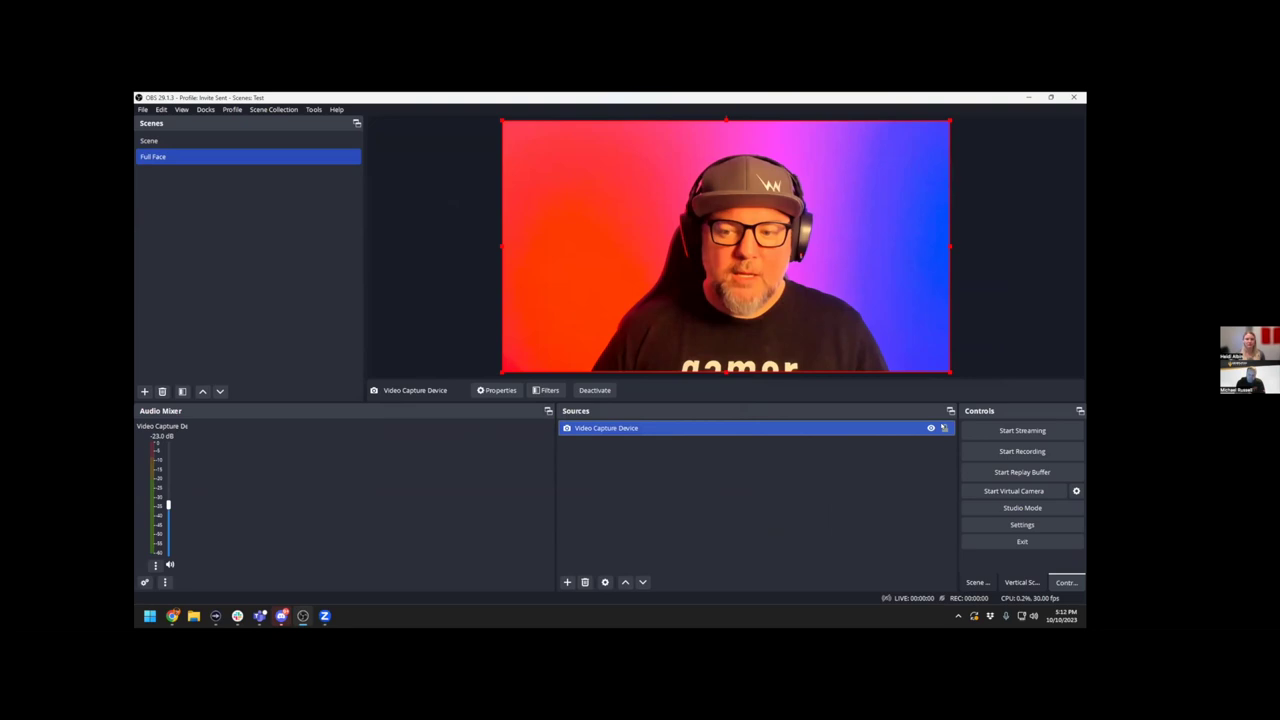
pyautogui.click(151, 141)
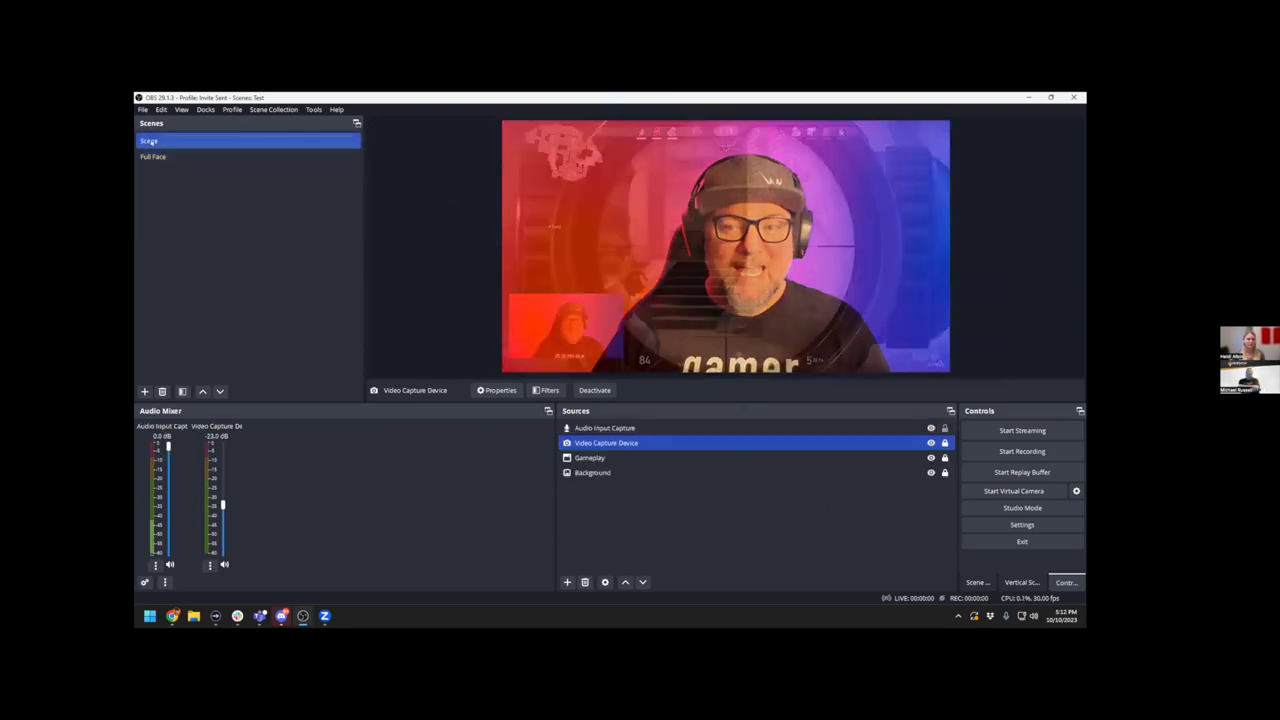
pyautogui.rightClick(151, 142)
# Rename the original scene to 'Gameplay Scene' and preview Full Face before returning
pyautogui.click(184, 218)
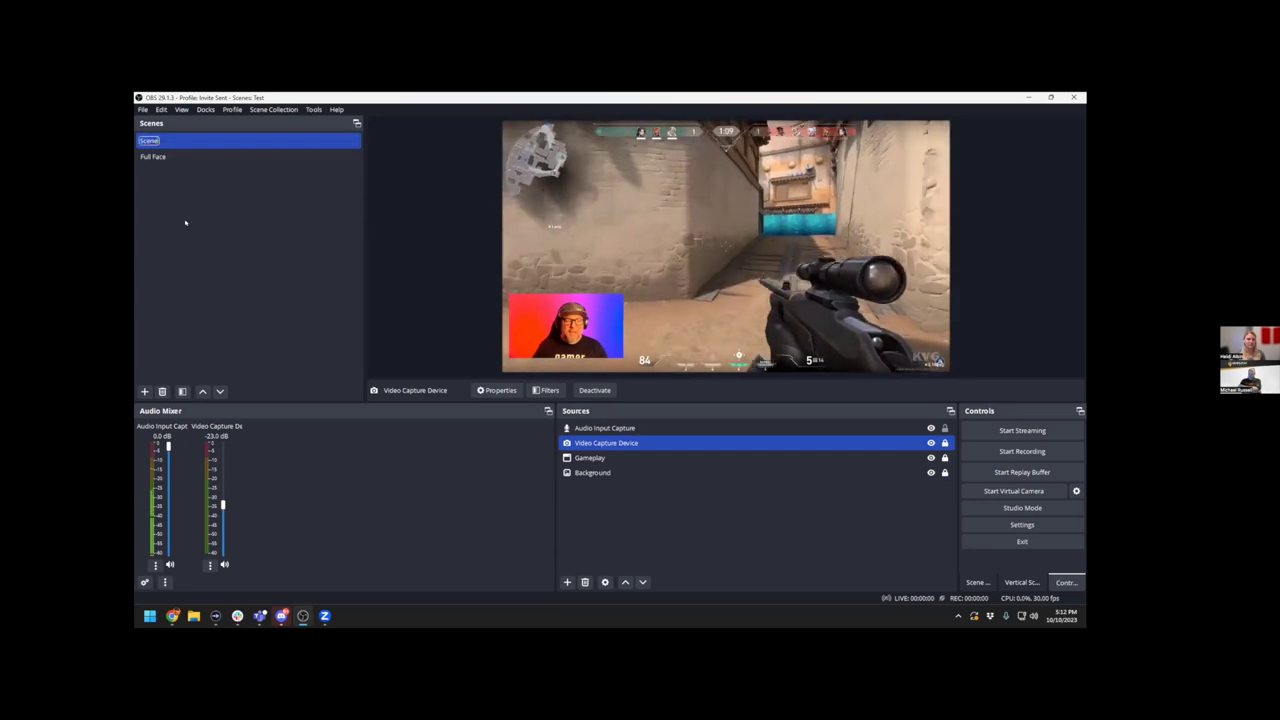
pyautogui.write('Gameplay Scene')
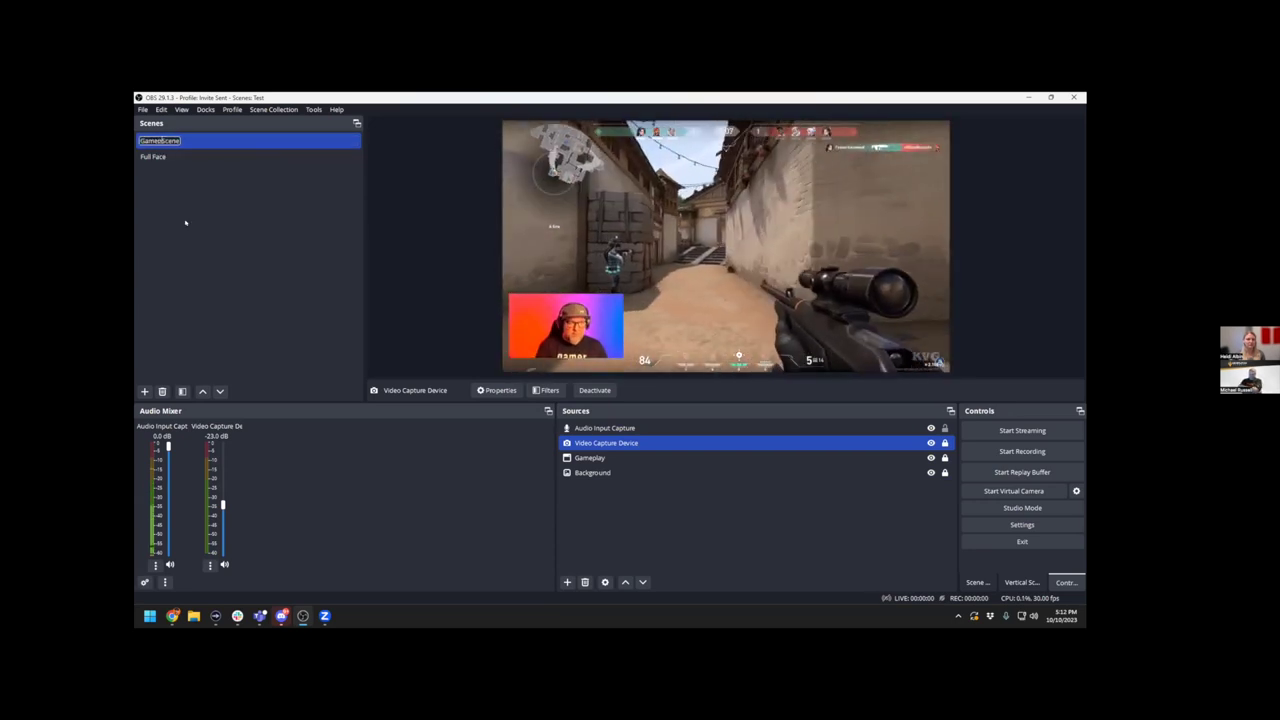
pyautogui.press('Return')
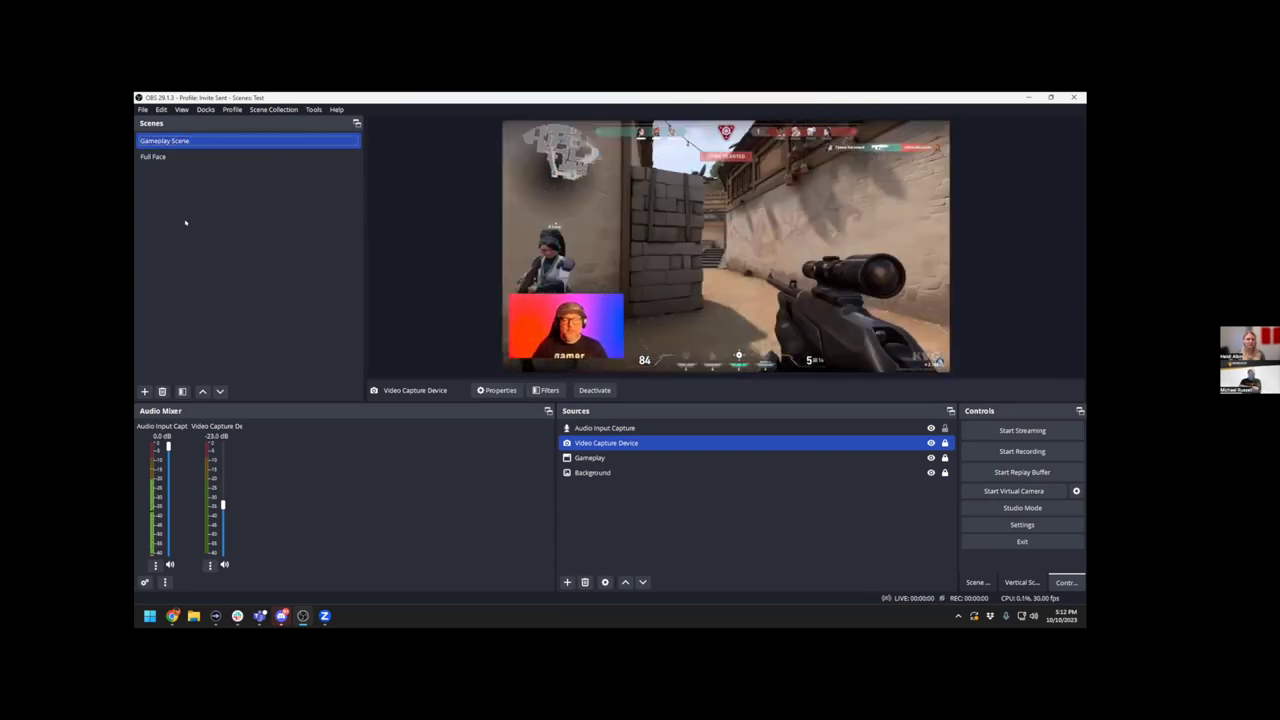
pyautogui.click(184, 158)
pyautogui.click(186, 142)
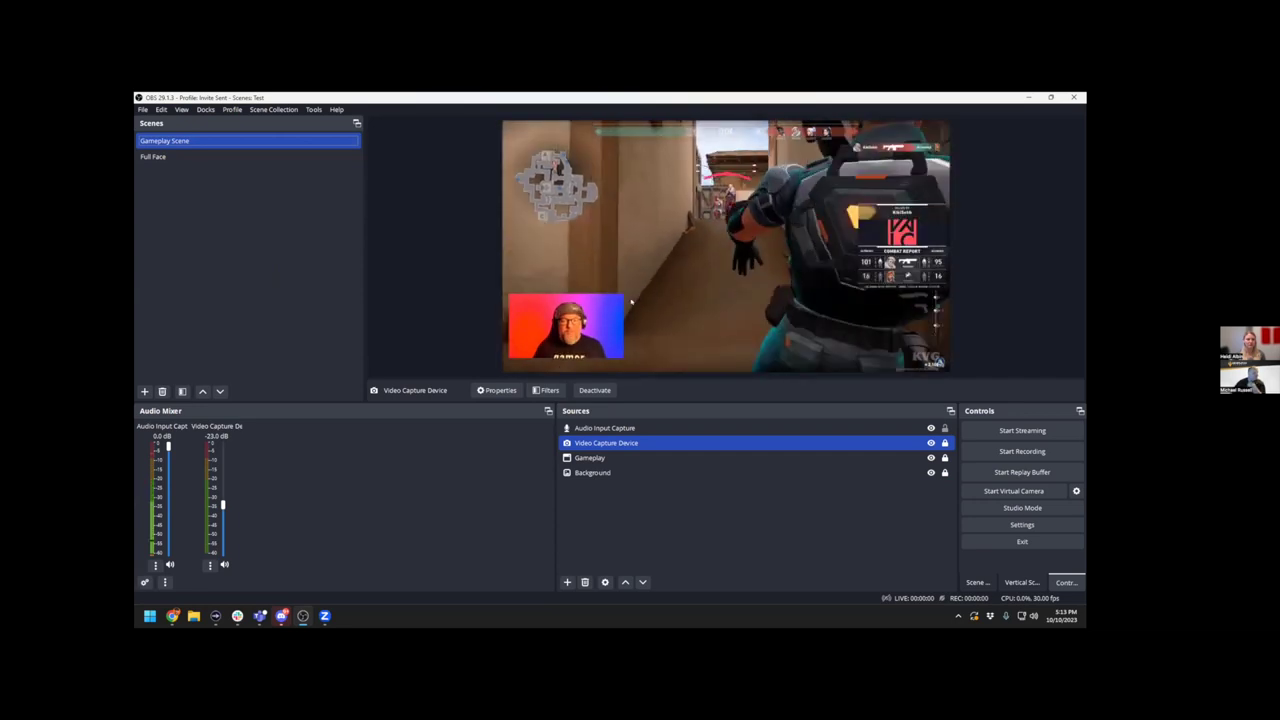
# Select and drag sources in the Sources list to check the webcam stays above gameplay
pyautogui.keyDown('ctrl'); pyautogui.click(676, 427); pyautogui.keyUp('ctrl')
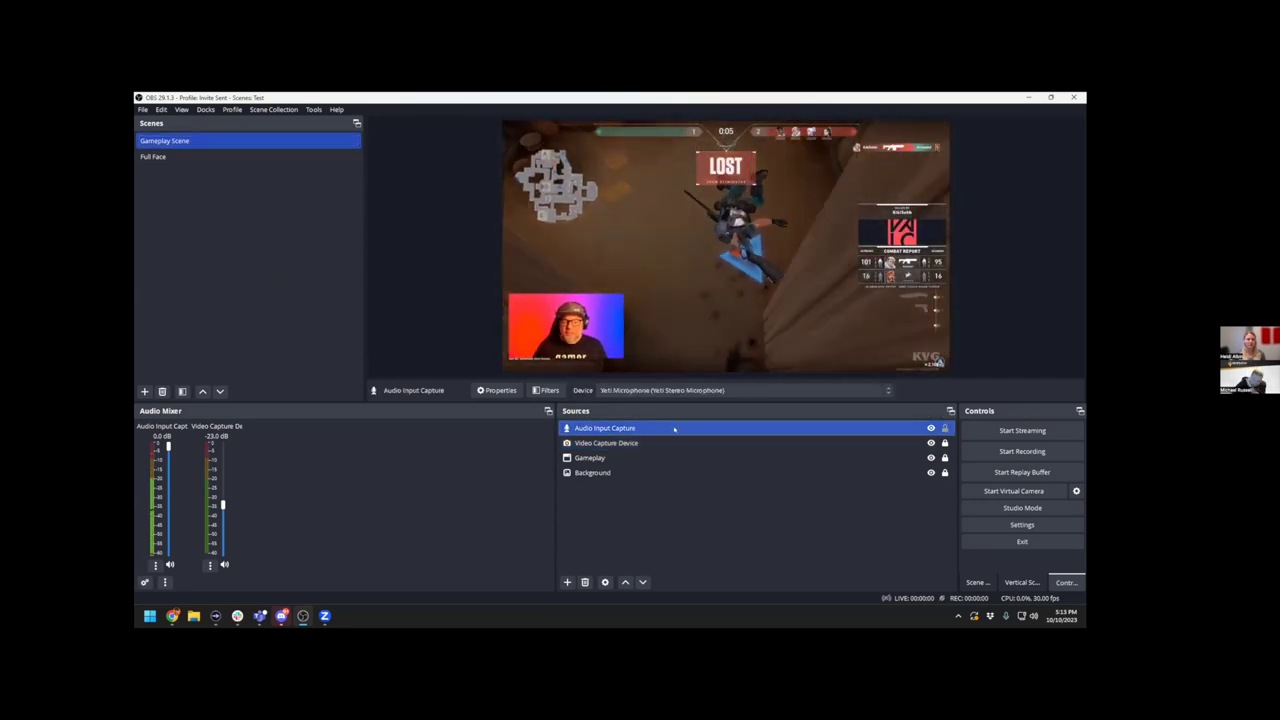
pyautogui.click(676, 427)
pyautogui.keyDown('ctrl'); pyautogui.click(657, 443); pyautogui.keyUp('ctrl')
pyautogui.click(657, 443)
pyautogui.moveTo(657, 443)
pyautogui.mouseDown()
pyautogui.moveTo(637, 478)
pyautogui.moveTo(636, 443)
pyautogui.mouseUp()
pyautogui.keyDown('ctrl'); pyautogui.click(655, 443); pyautogui.keyUp('ctrl')
pyautogui.click(637, 443)
pyautogui.click(637, 457)
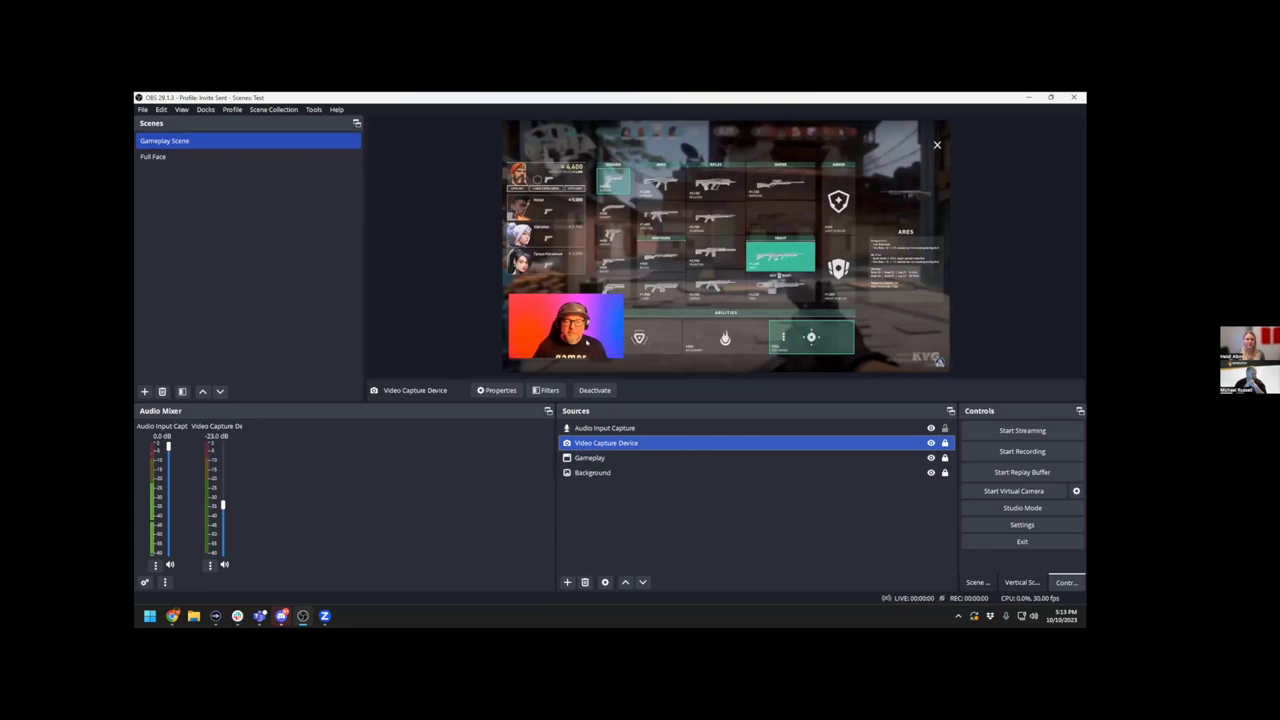
pyautogui.keyDown('ctrl'); pyautogui.click(709, 428); pyautogui.keyUp('ctrl')
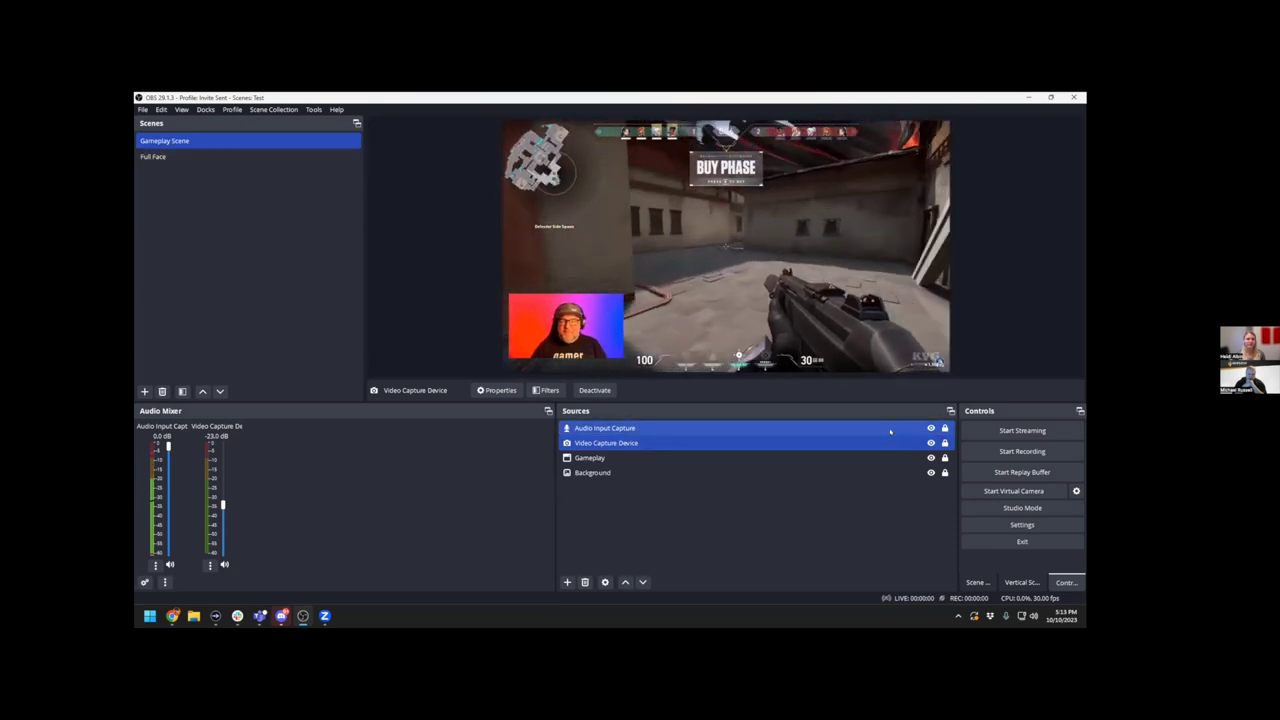
pyautogui.click(614, 288)
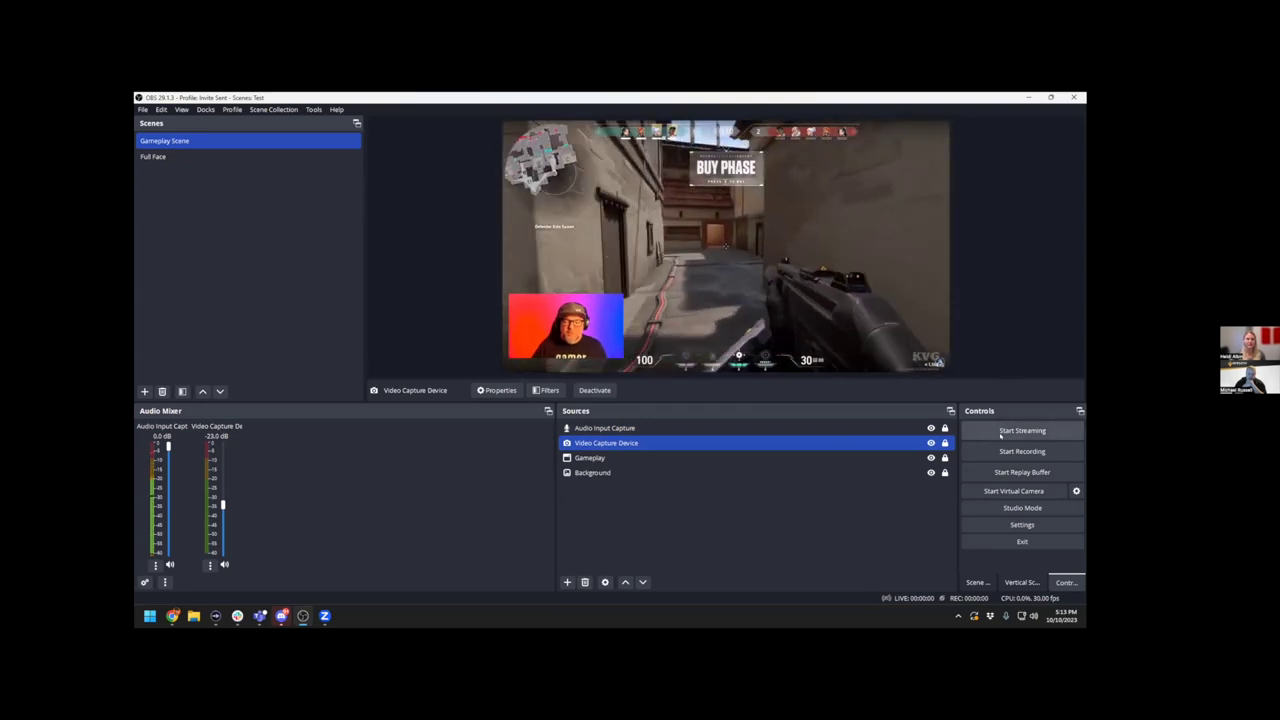
pyautogui.click(1020, 526)
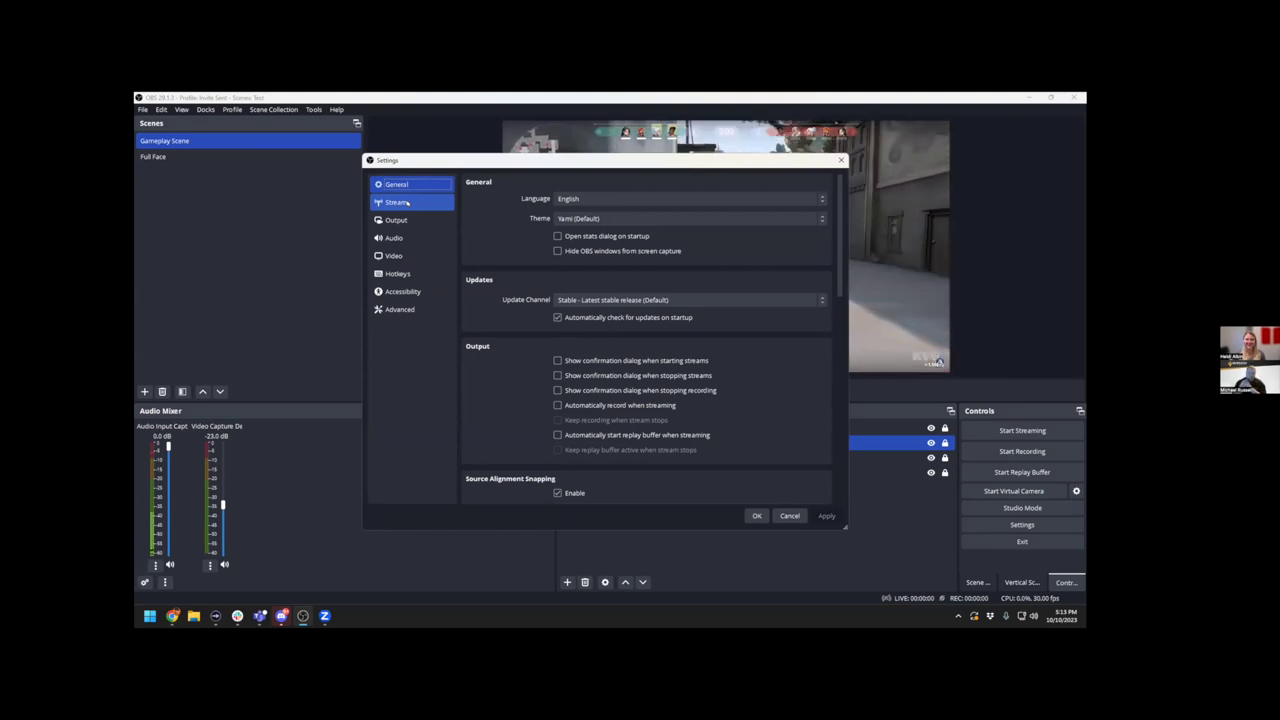
pyautogui.click(407, 203)
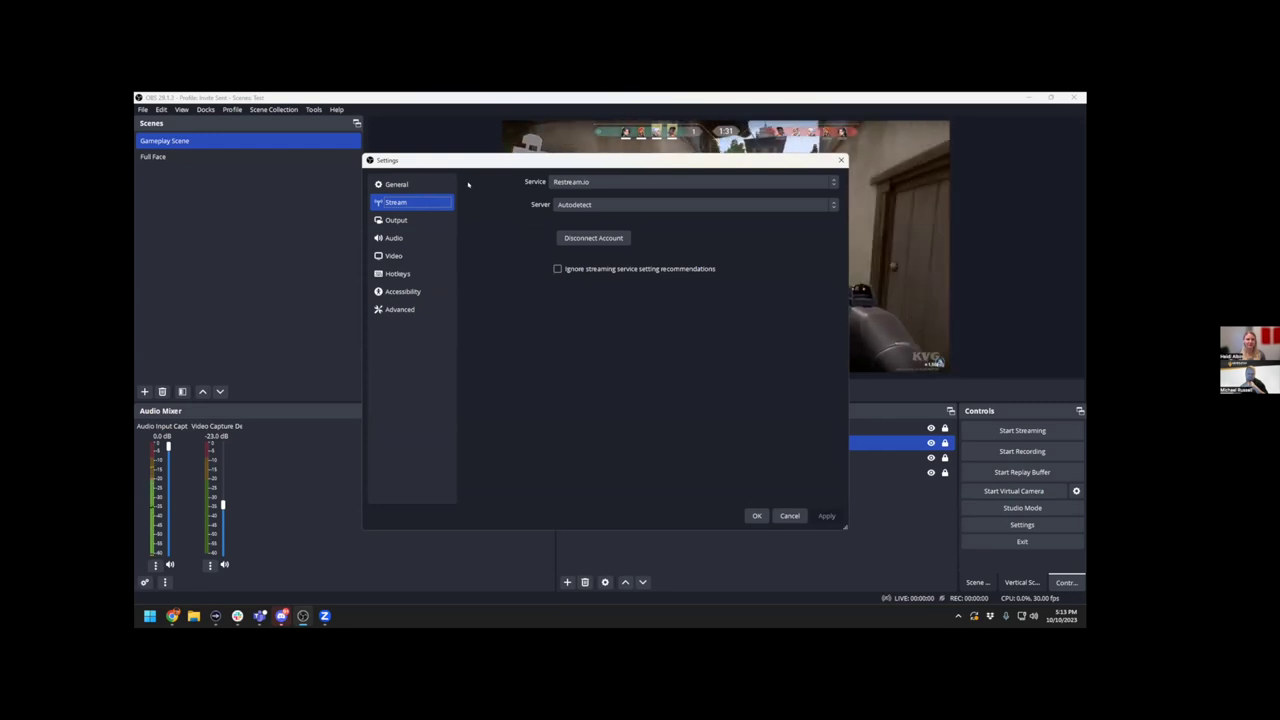
pyautogui.click(790, 516)
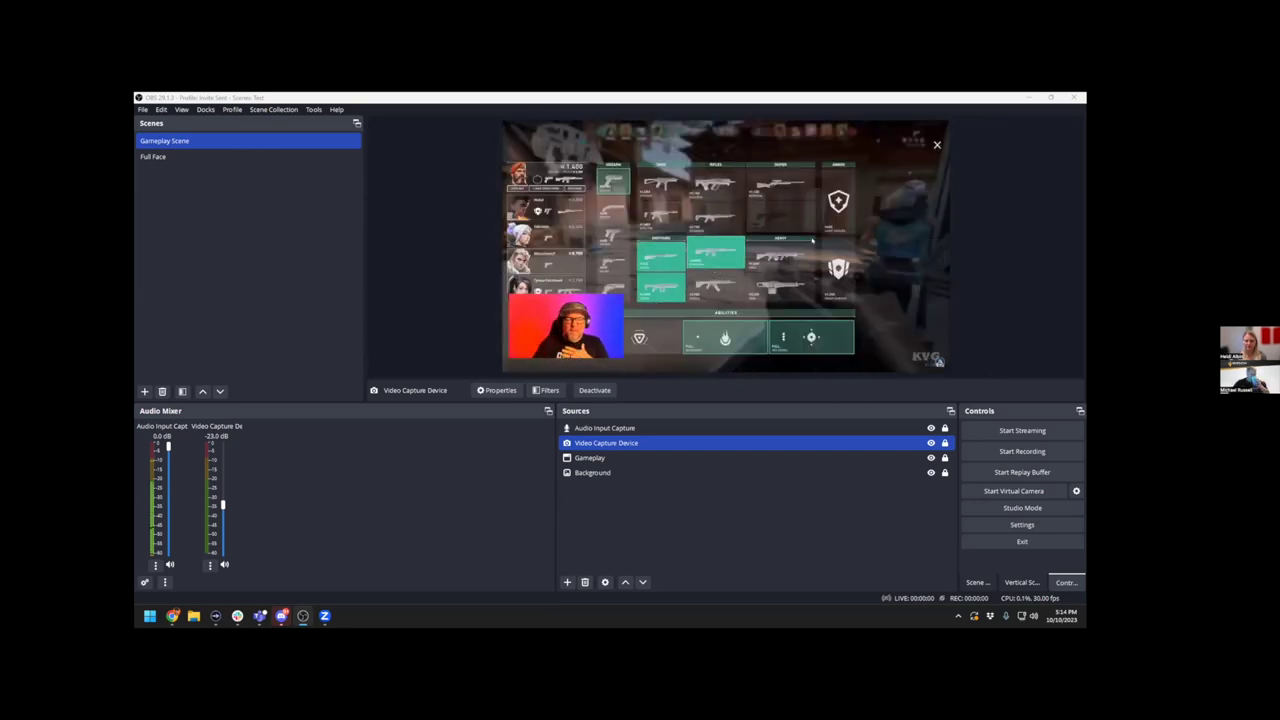
# Switch to the Full Face scene so its webcam source fills the whole canvas
pyautogui.click(280, 156)
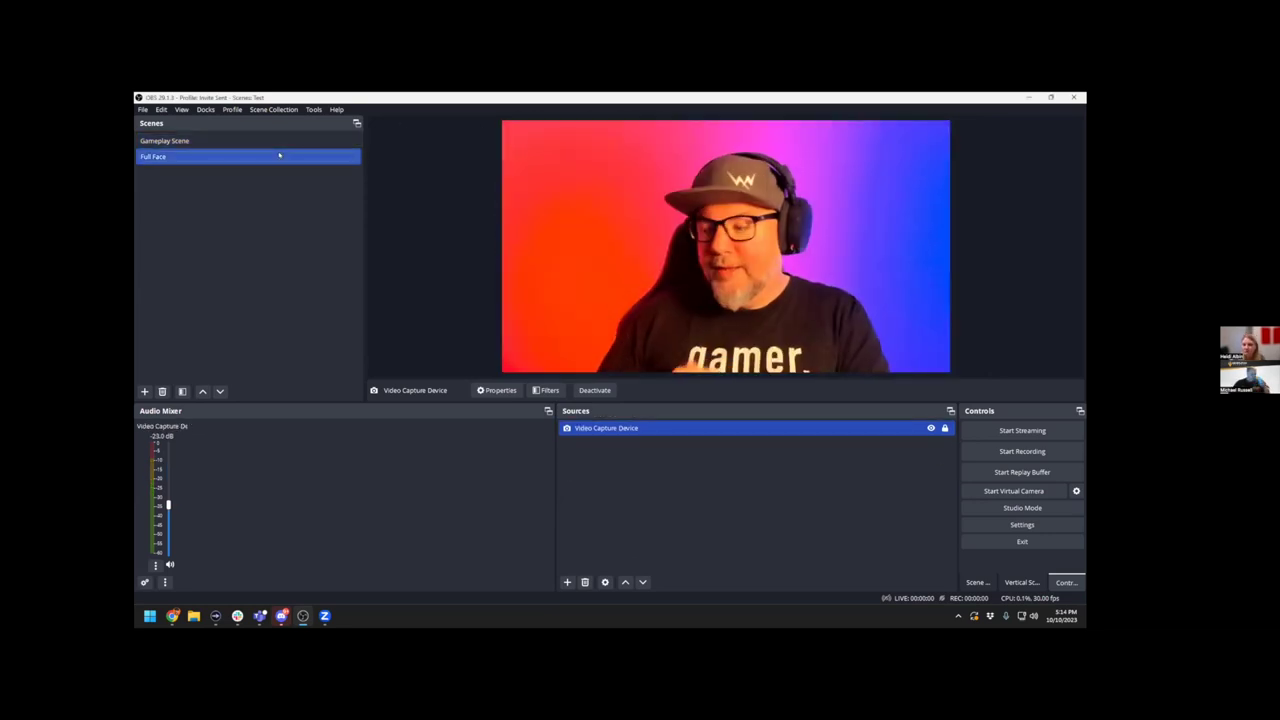